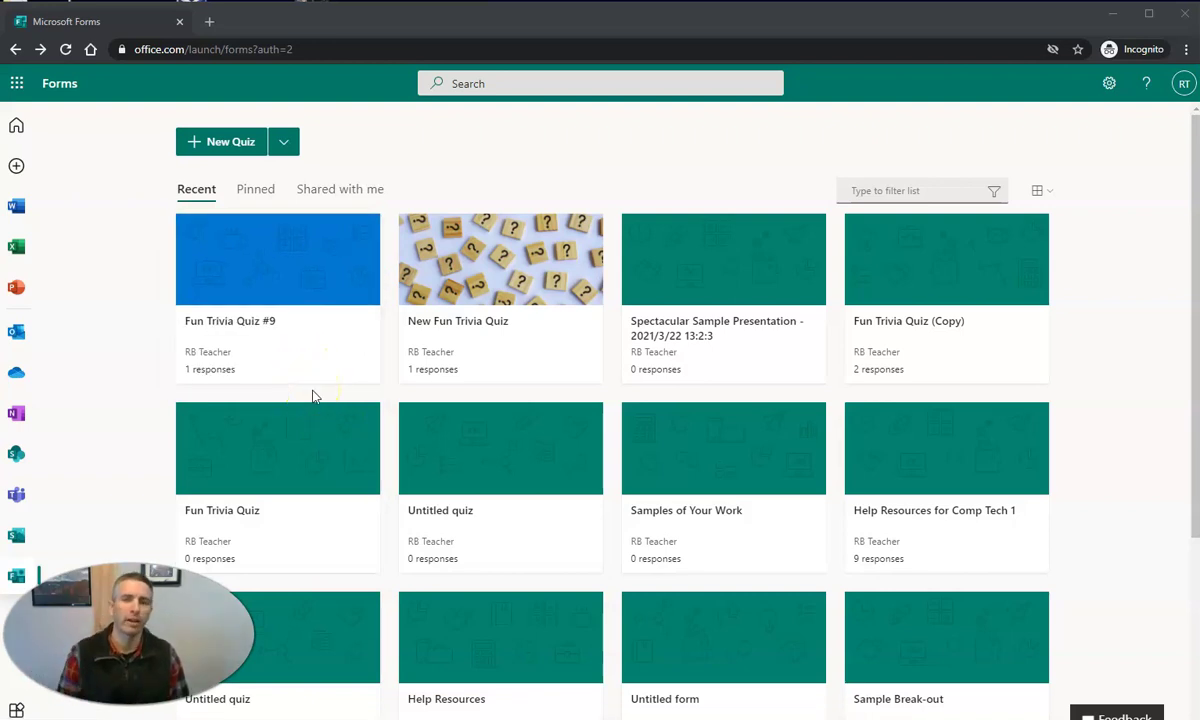
Create a new quiz titled "Demo Quiz #10" with the description "Just a demo"
{"action": "left_click", "coordinate": [205, 142]}
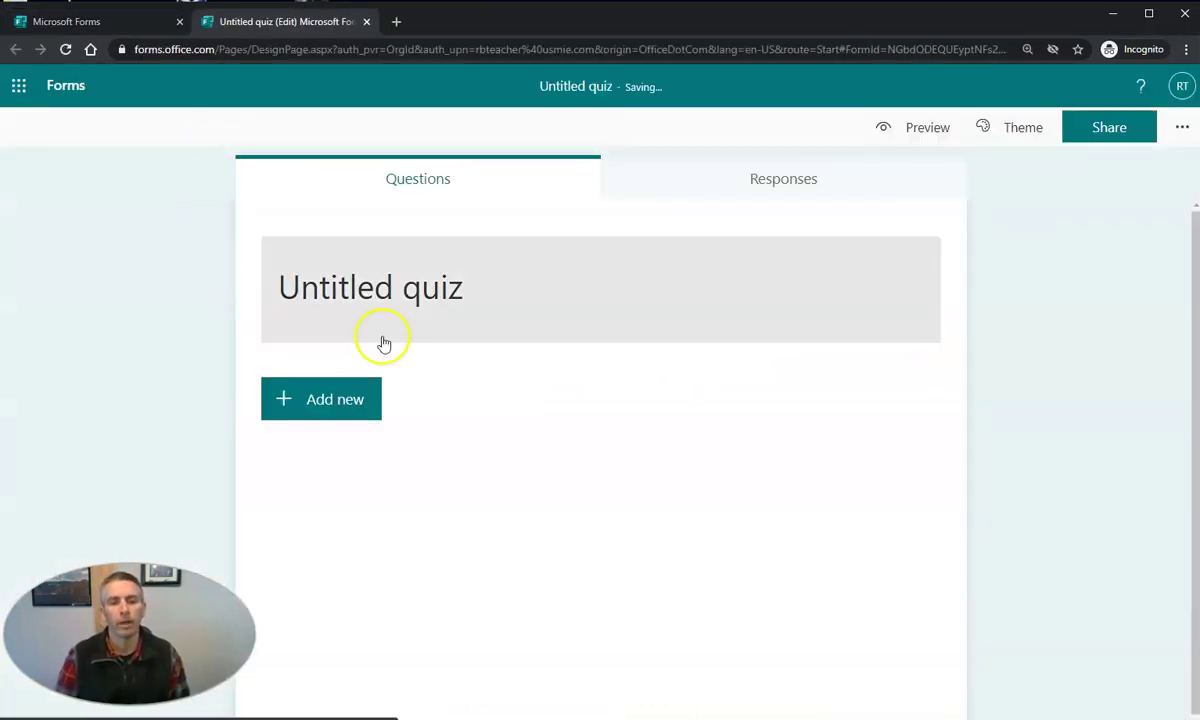
{"action": "left_click", "coordinate": [485, 285]}
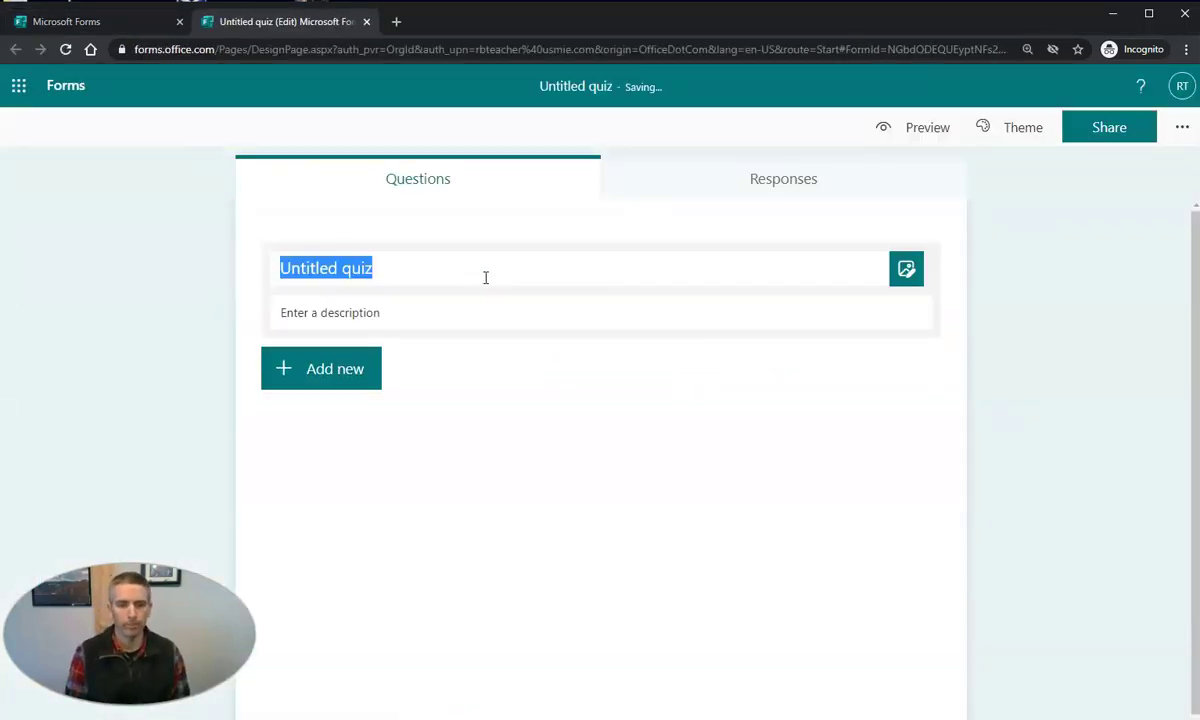
{"action": "type", "text": "Demo Qui"}
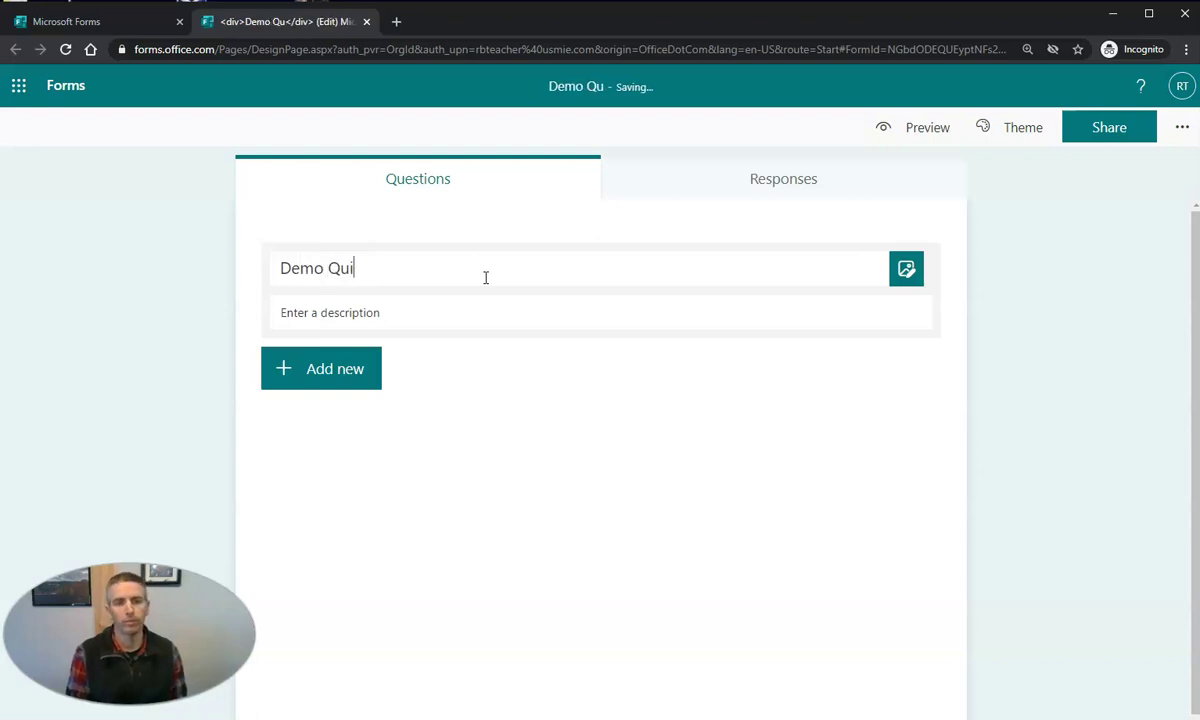
{"action": "type", "text": "z #10"}
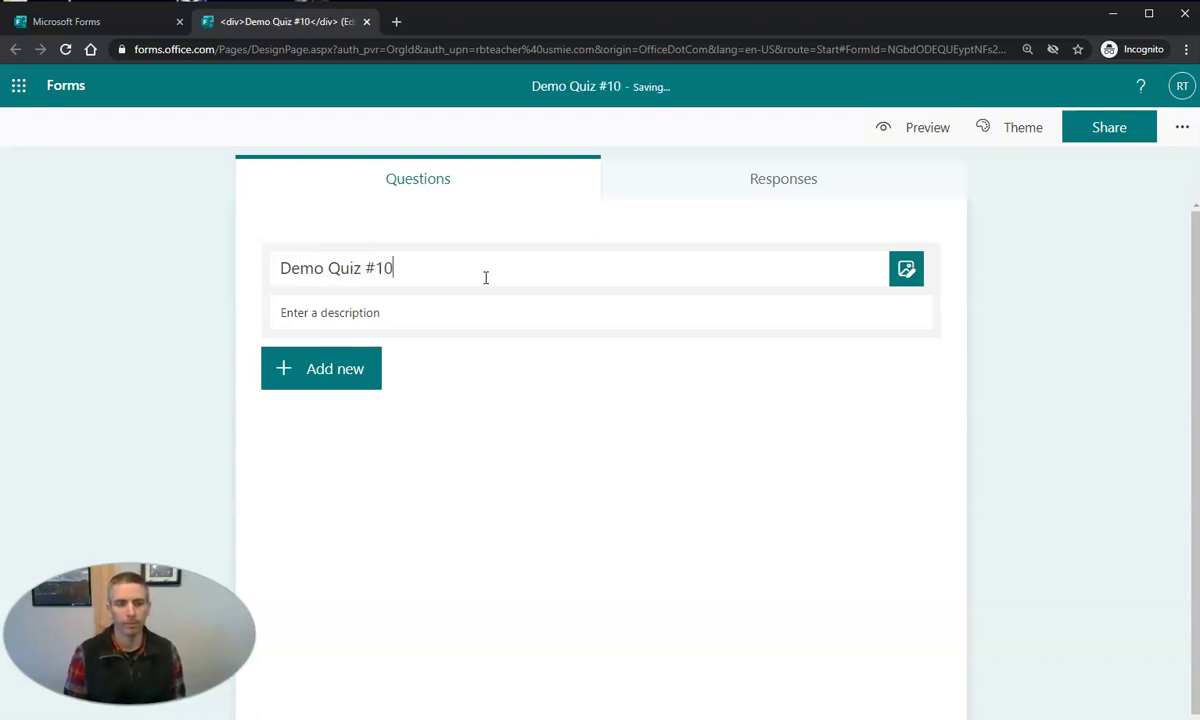
{"action": "left_click", "coordinate": [504, 312]}
{"action": "type", "text": "Just a demo"}
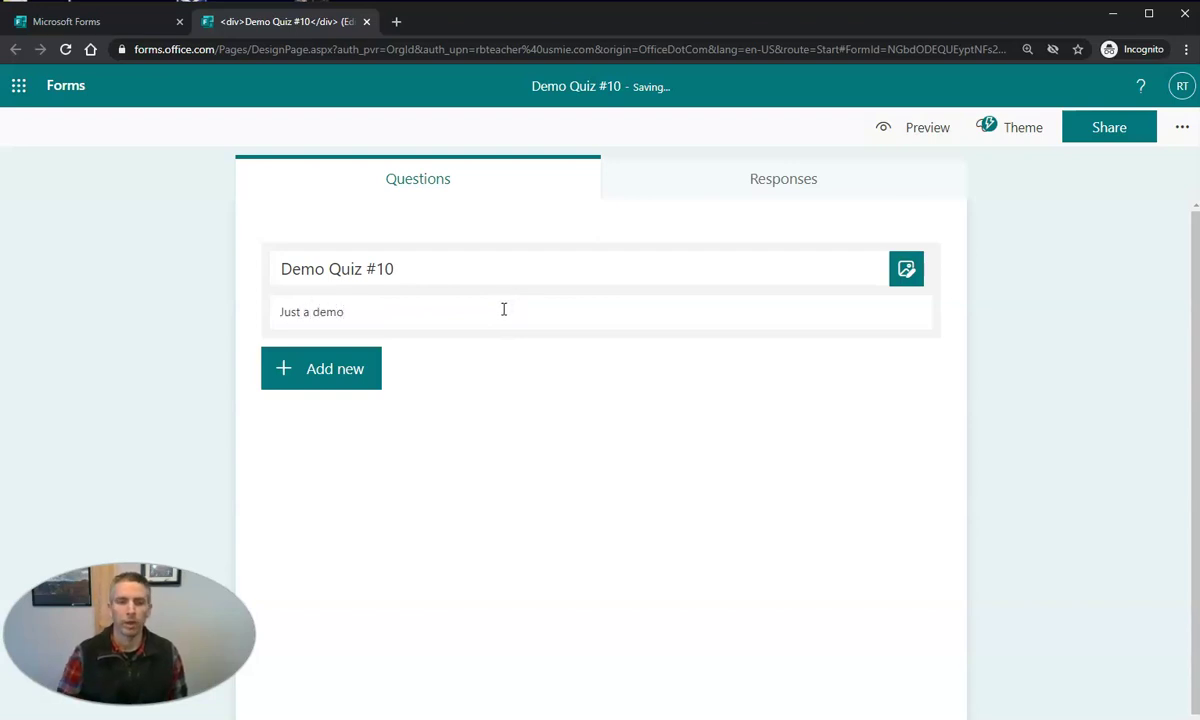
Dismiss the recommended question and add a required text question reading "What is your name?"
{"action": "left_click", "coordinate": [321, 376]}
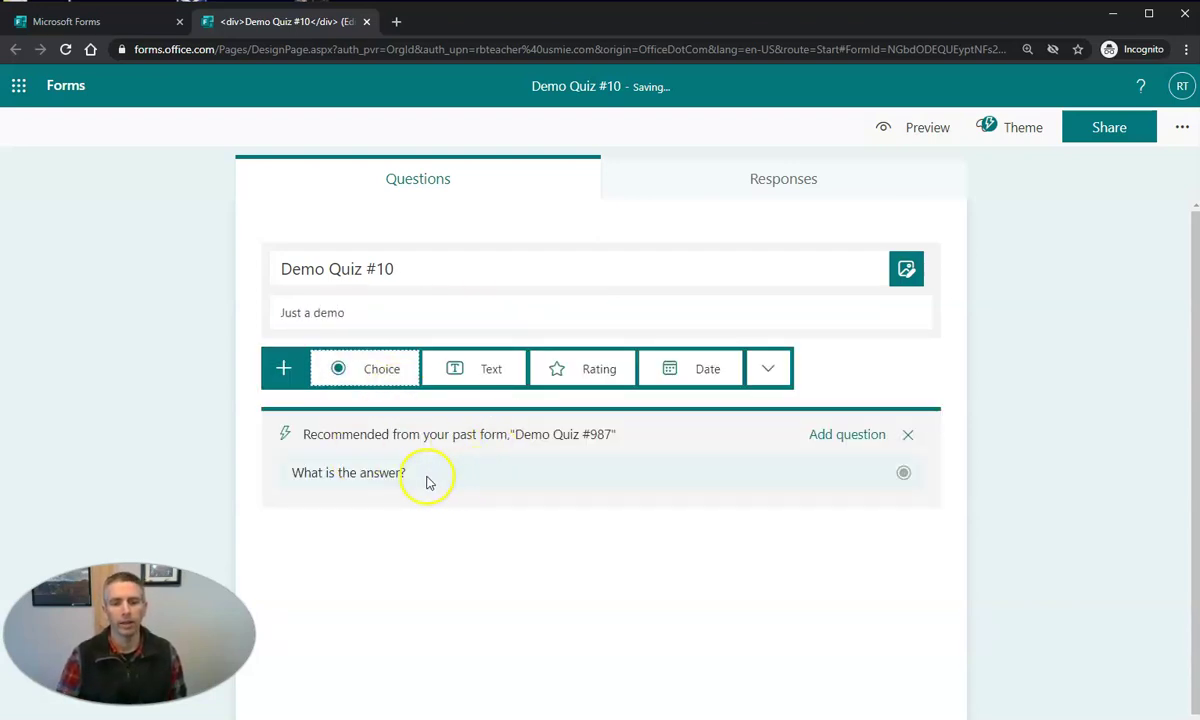
{"action": "left_click", "coordinate": [908, 436]}
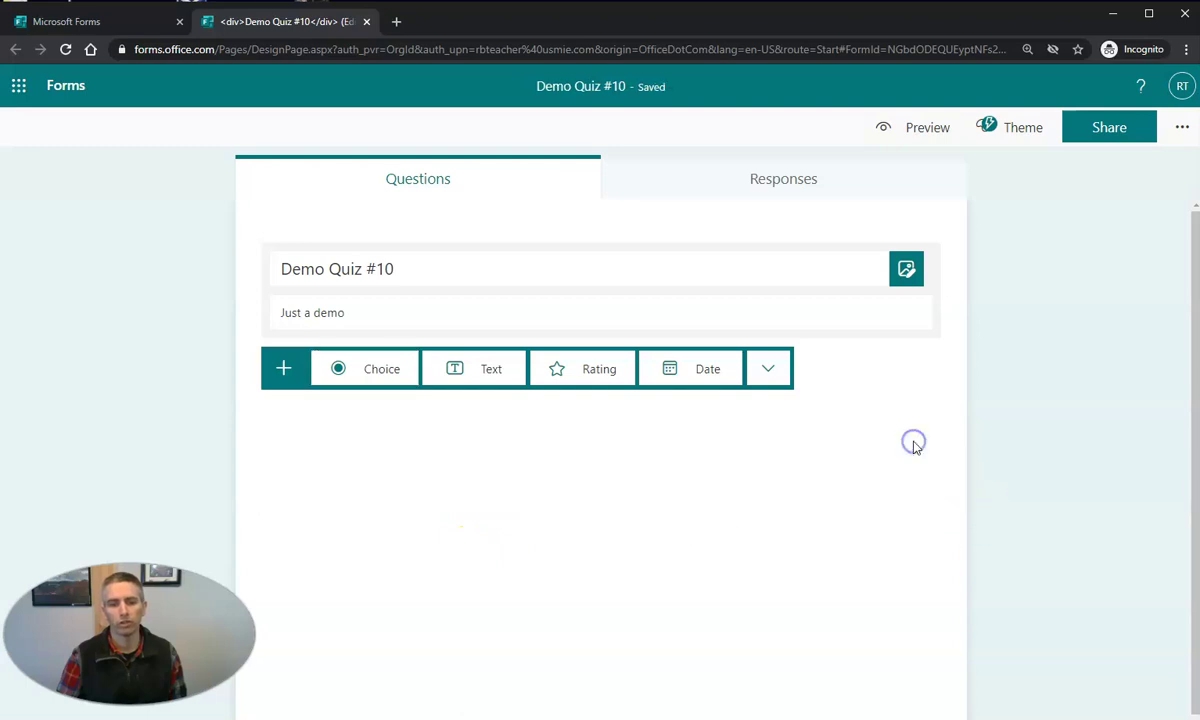
{"action": "left_click", "coordinate": [461, 369]}
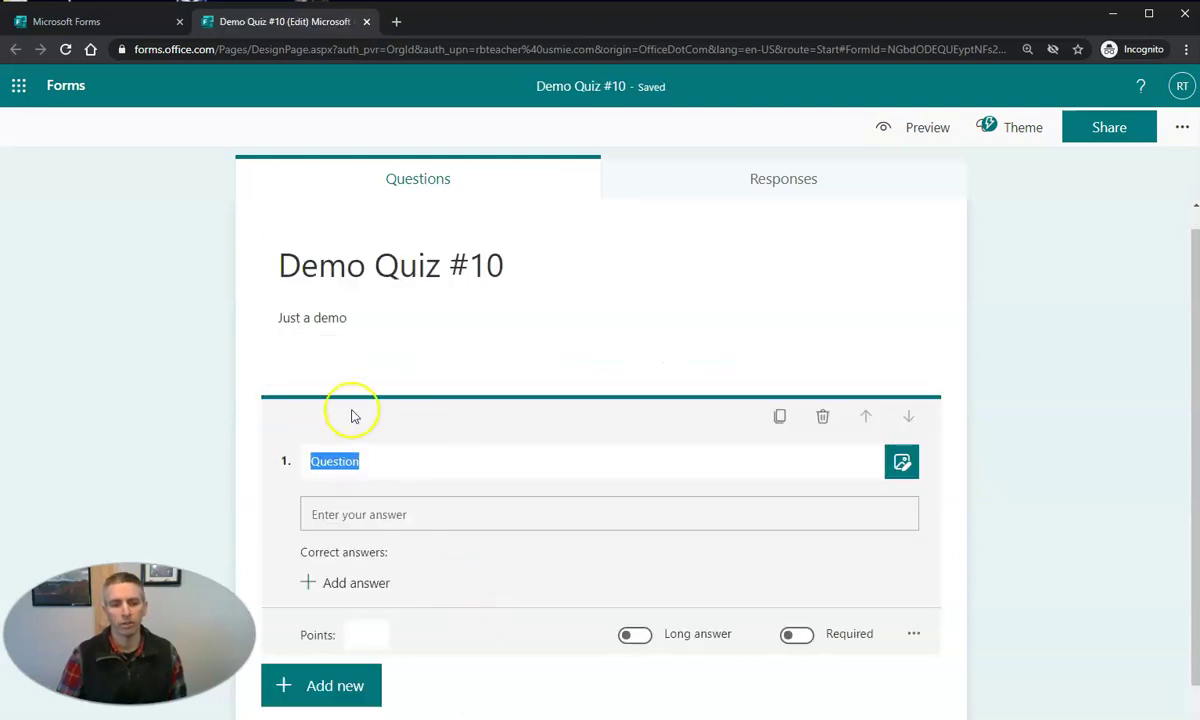
{"action": "type", "text": "What is your name"}
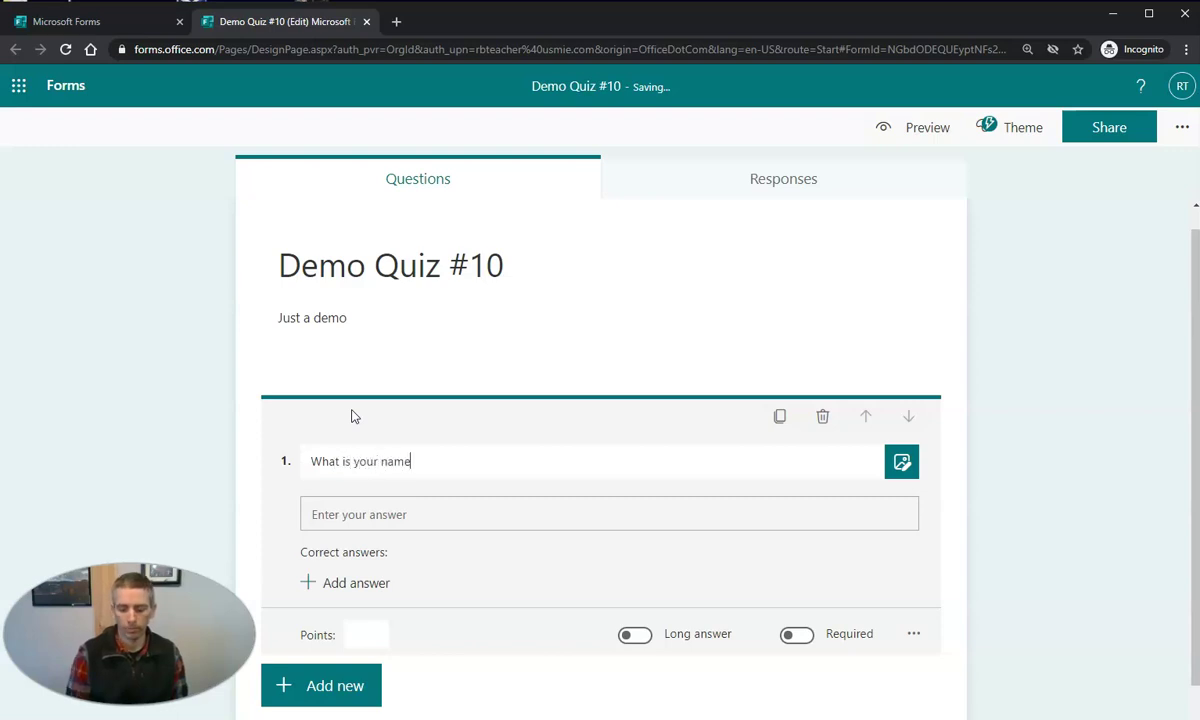
{"action": "scroll", "coordinate": [697, 469], "scroll_direction": "down", "scroll_amount": 1}
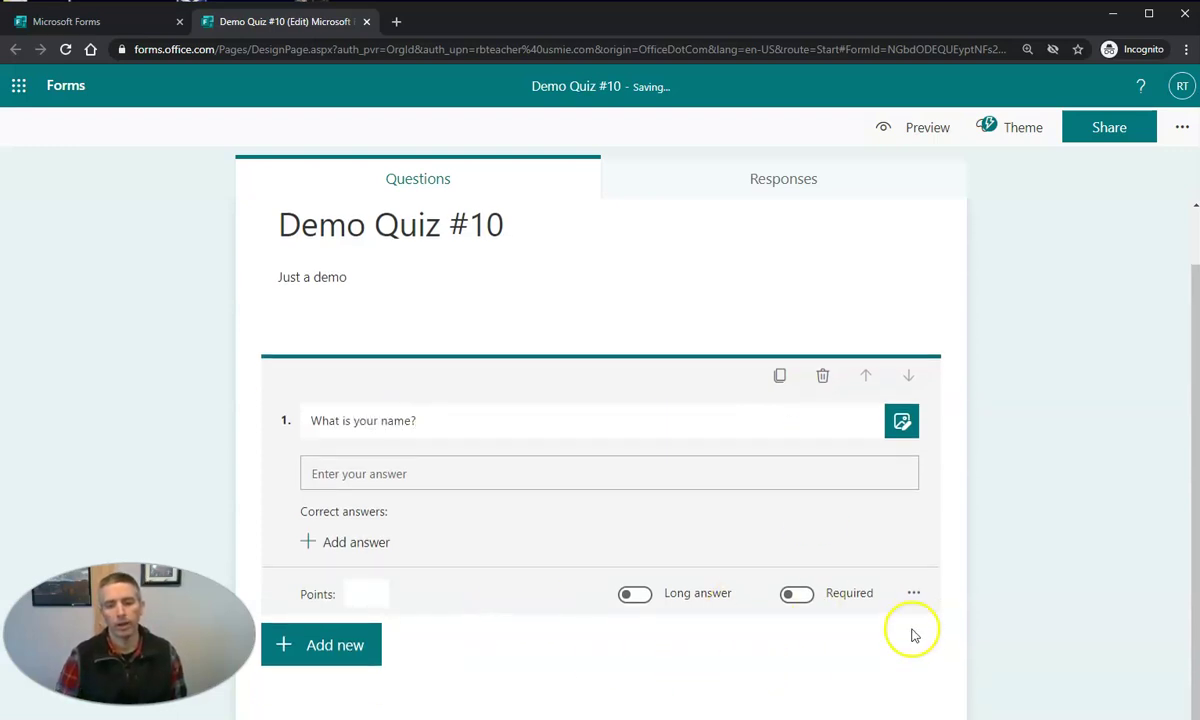
{"action": "left_click", "coordinate": [796, 595]}
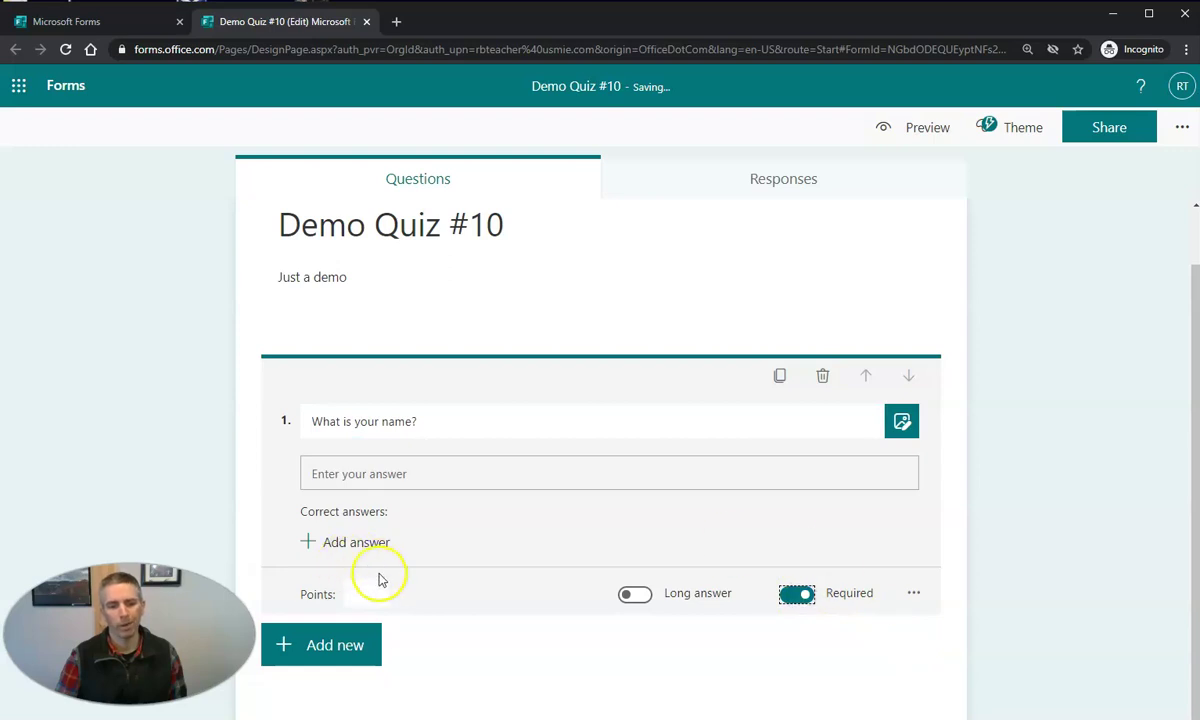
Add a choice question reading "What should you never use when replacing the tire on a bicycle?"
{"action": "left_click", "coordinate": [330, 646]}
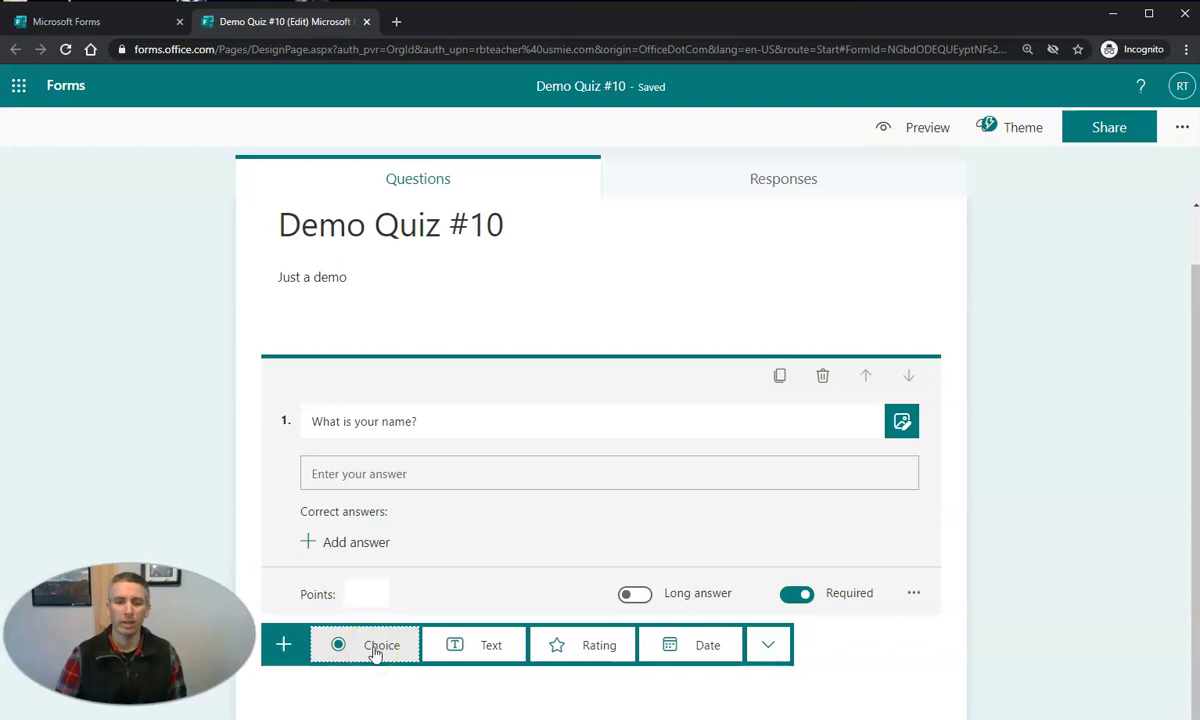
{"action": "left_click", "coordinate": [375, 648]}
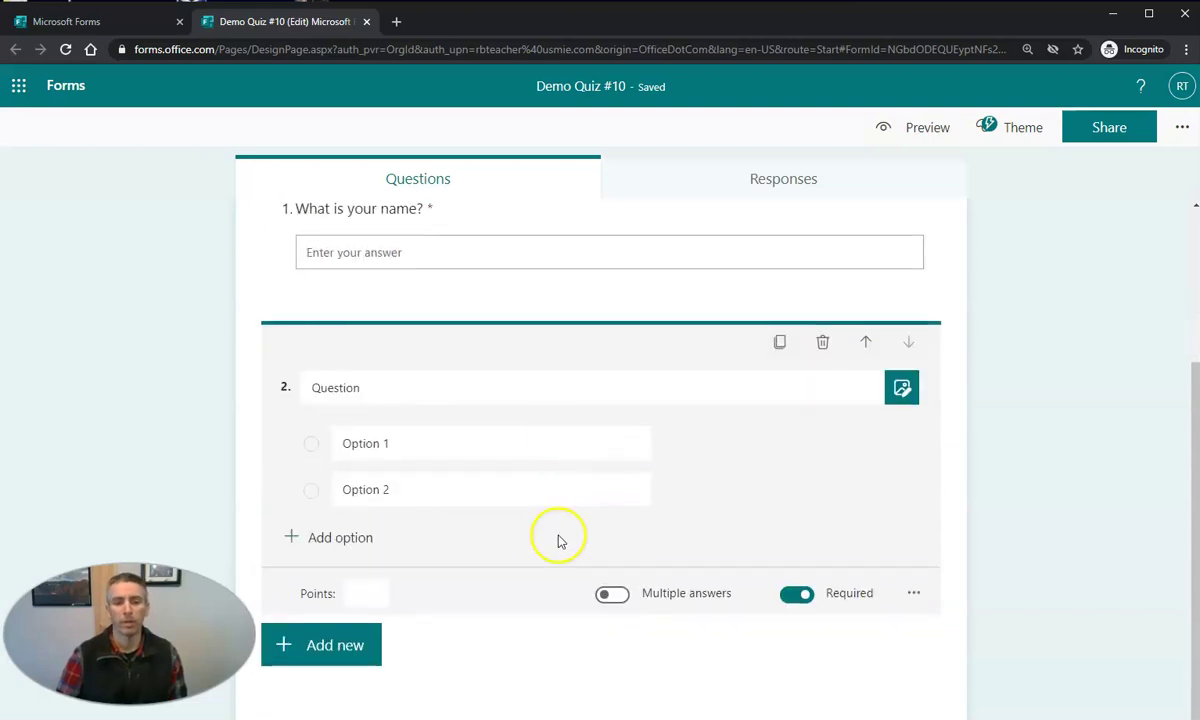
{"action": "double_click", "coordinate": [399, 383]}
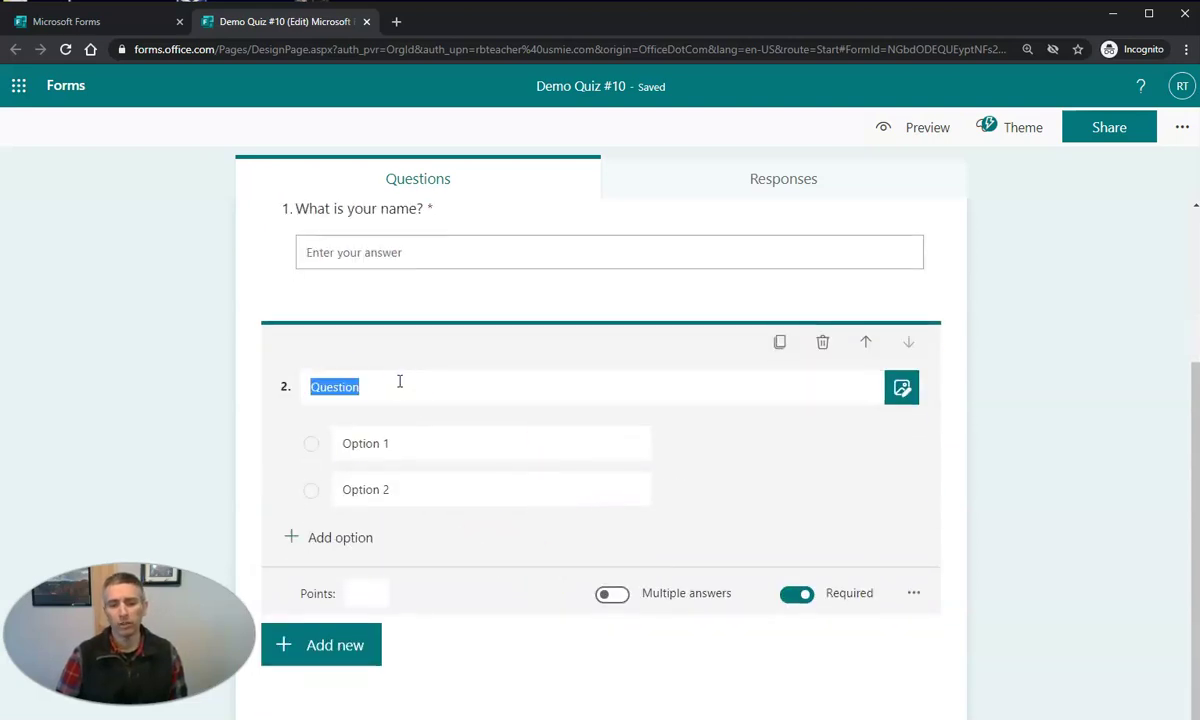
{"action": "type", "text": "What"}
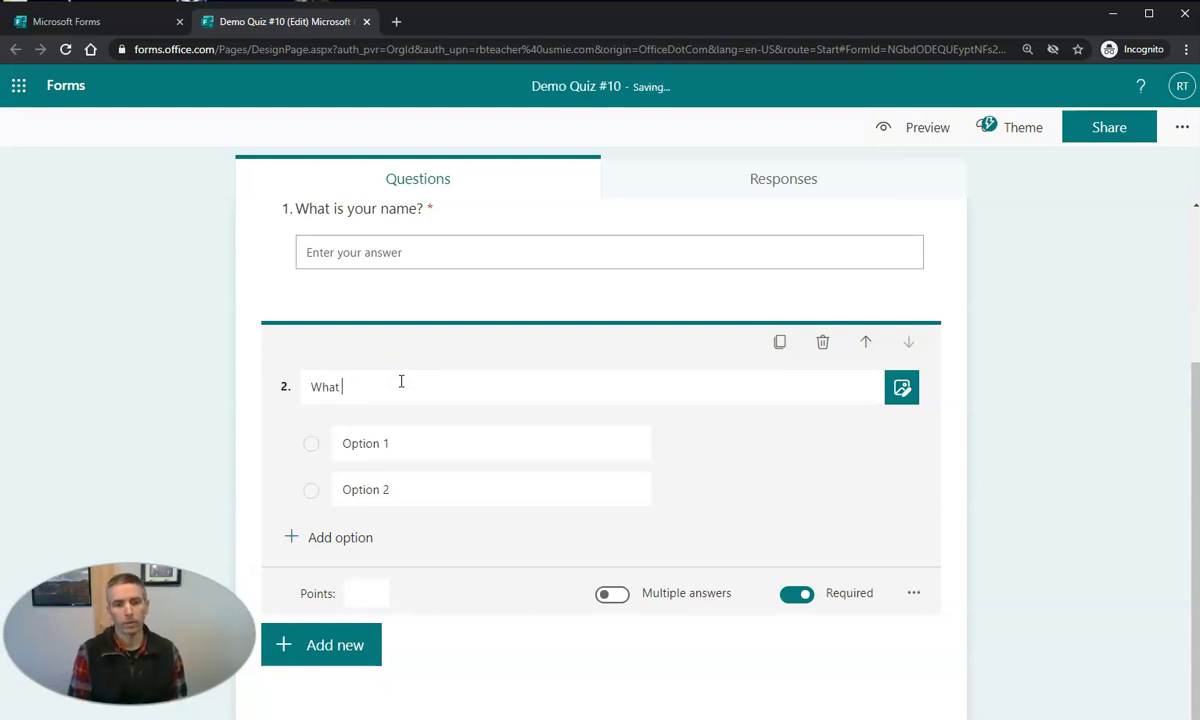
{"action": "type", "text": " should you never use when replacing the tire on a bicycle?"}
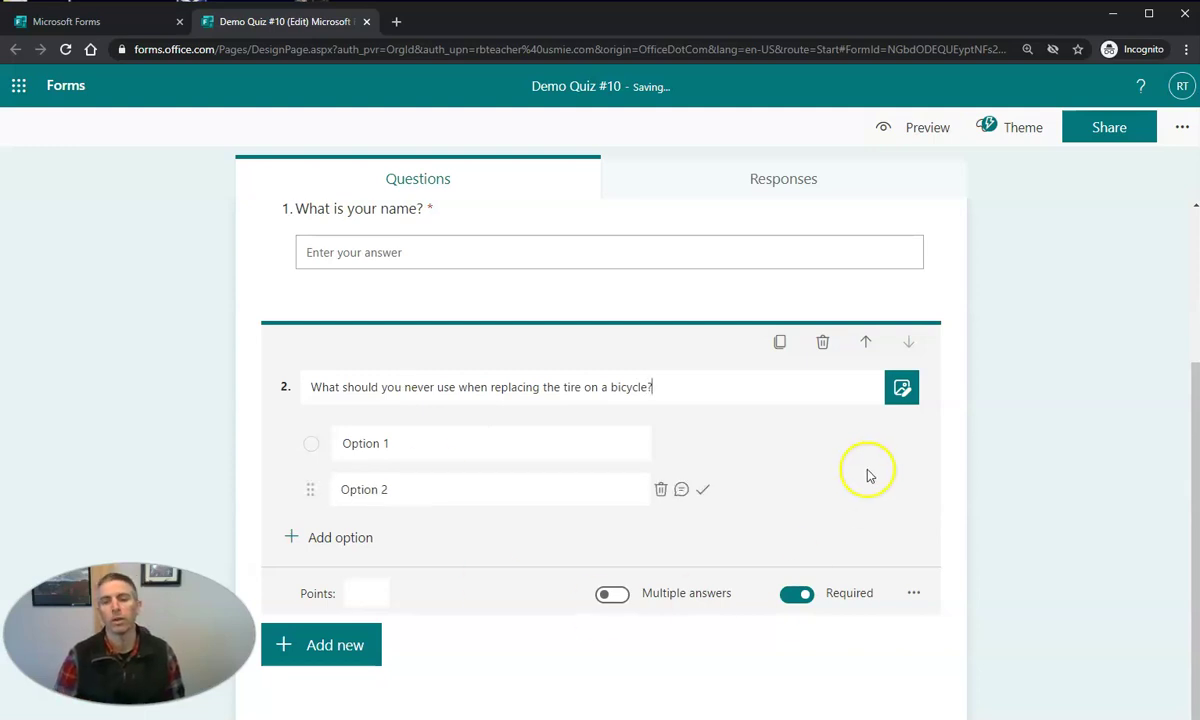
{"action": "left_click", "coordinate": [902, 389]}
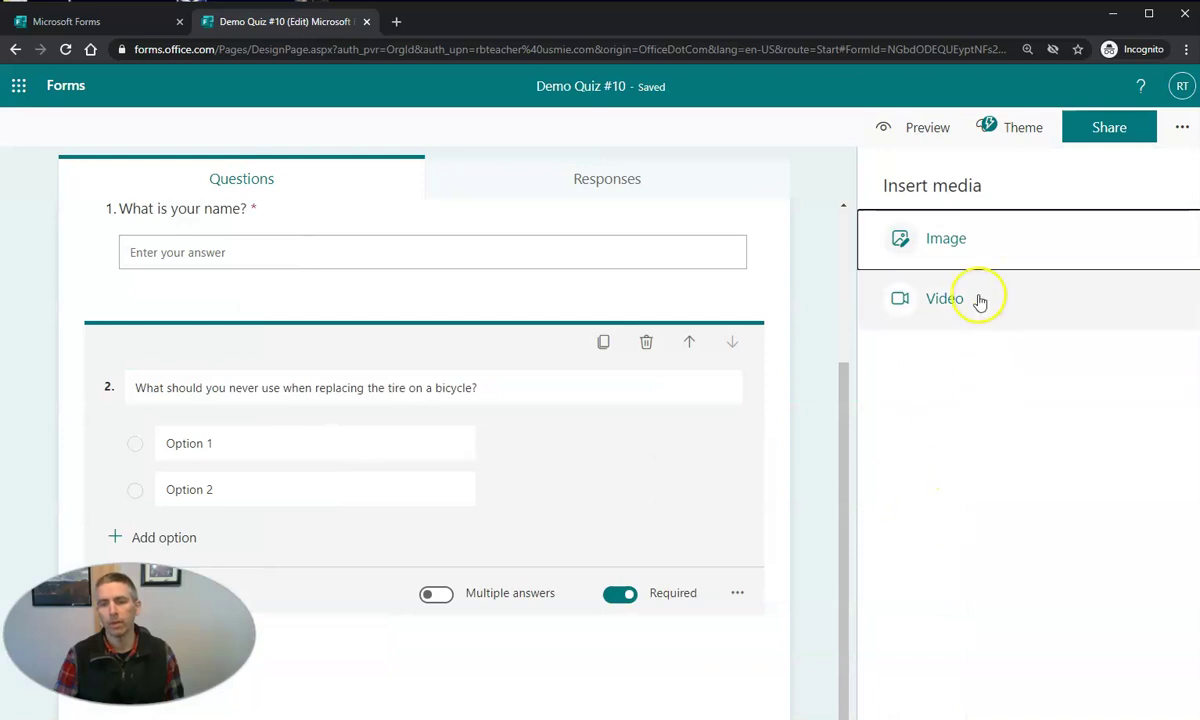
{"action": "left_click", "coordinate": [959, 300]}
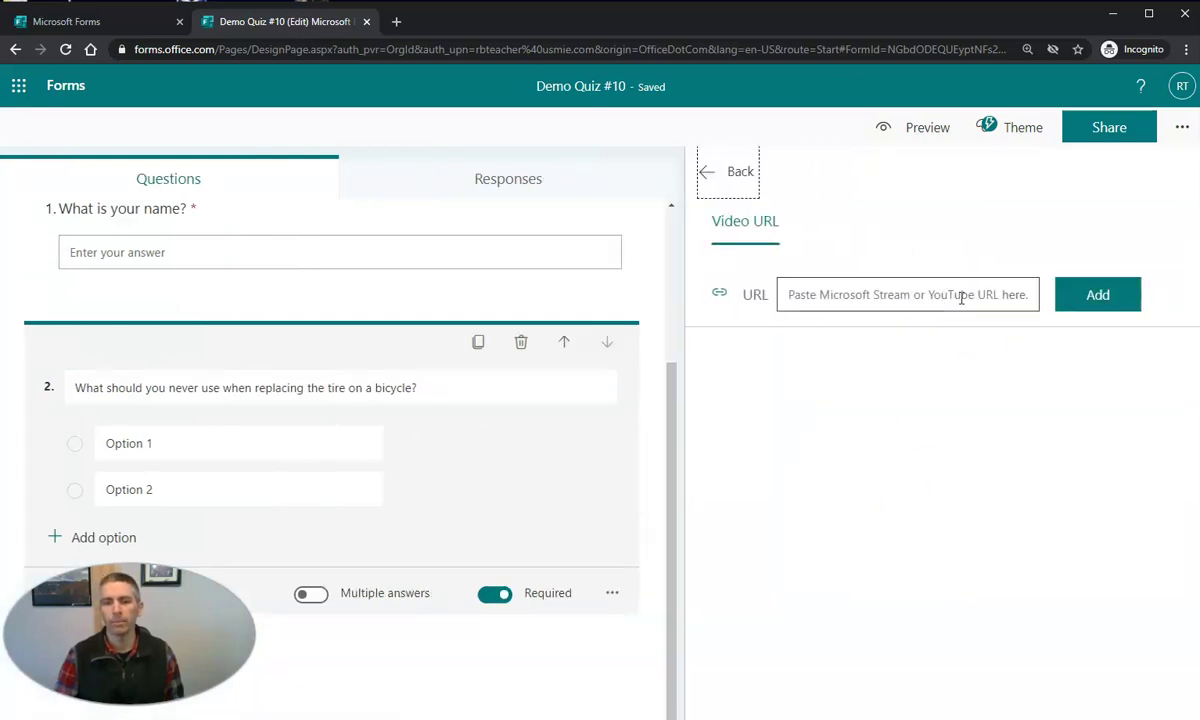
{"action": "left_click", "coordinate": [847, 295]}
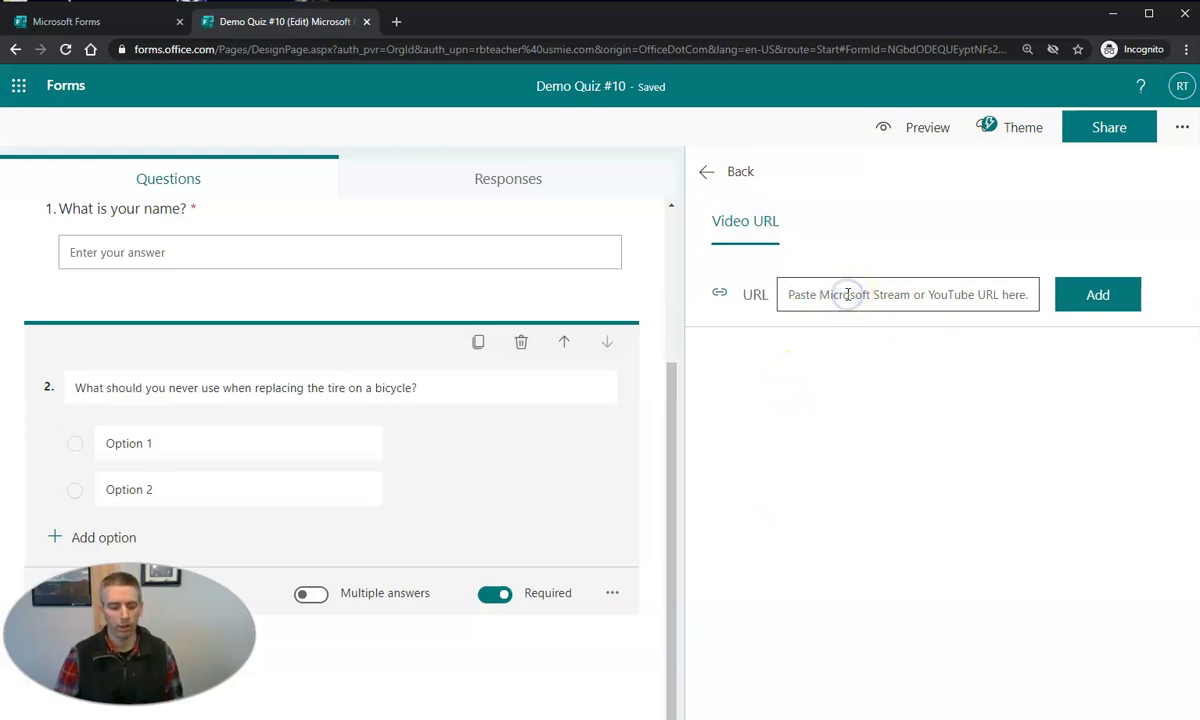
{"action": "type", "text": "https://youtu.be/akJft7T9LoE"}
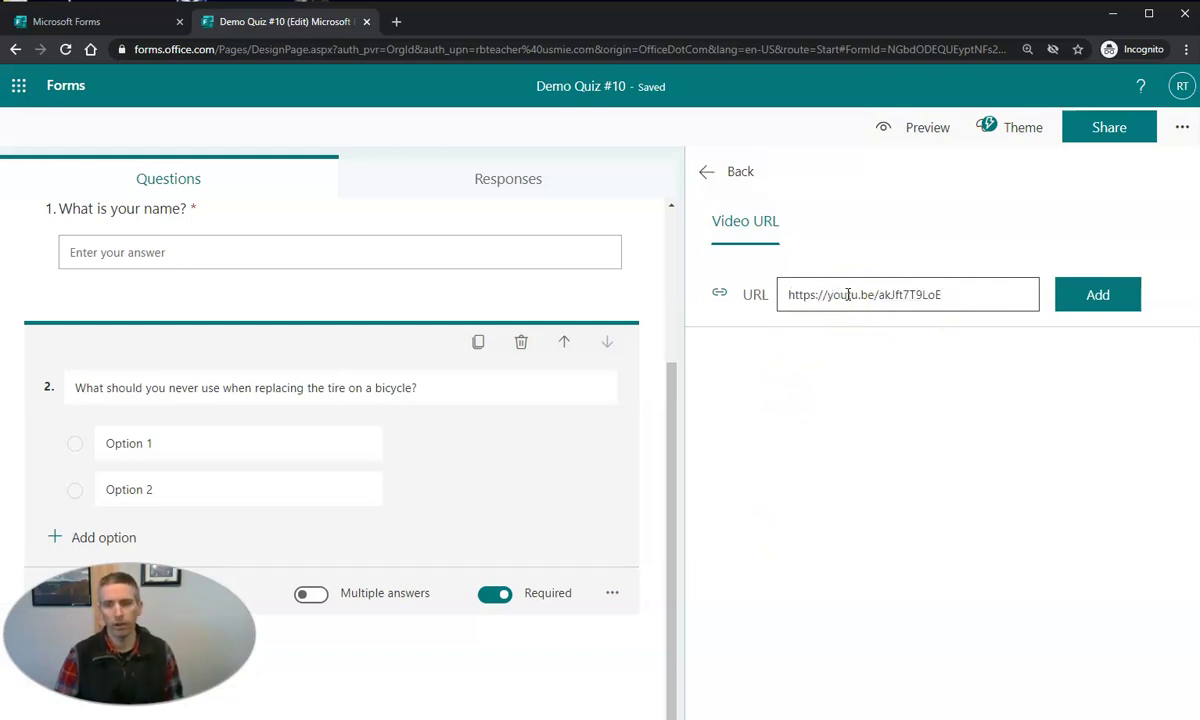
{"action": "left_click", "coordinate": [1117, 303]}
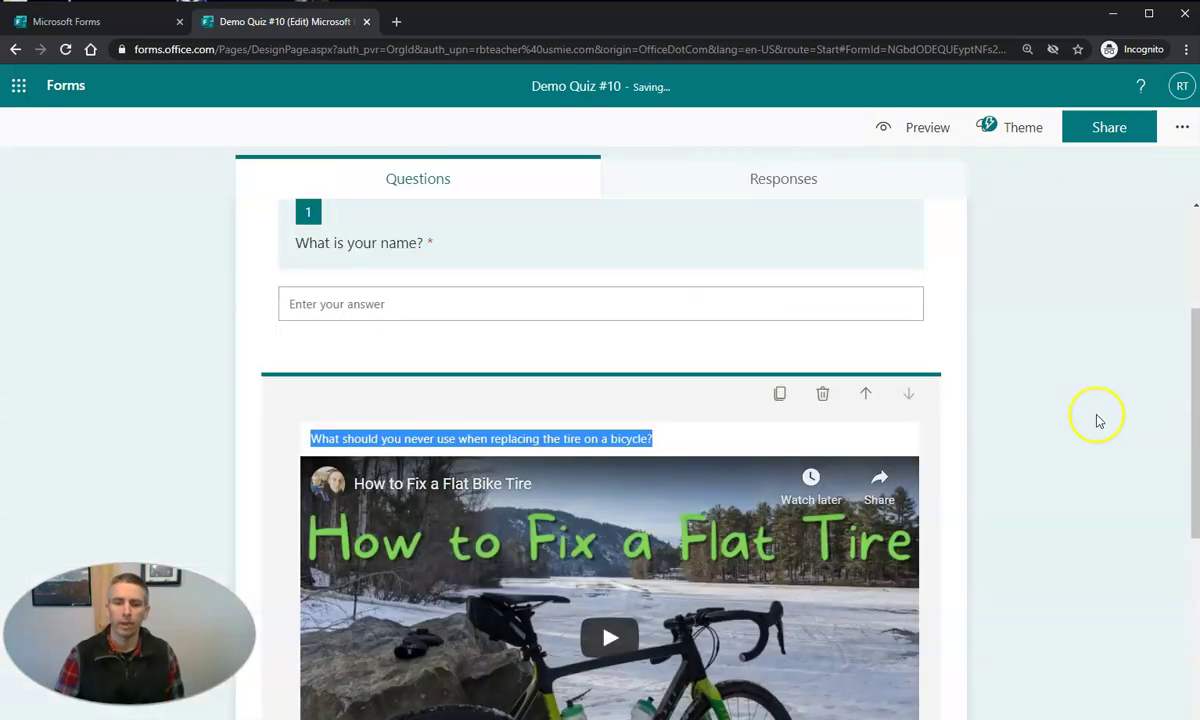
Give question 2 three answer options: "Screwdriver", "Tire lever" and "Glue"
{"action": "scroll", "coordinate": [1018, 447], "scroll_direction": "down", "scroll_amount": 3}
{"action": "scroll", "coordinate": [1031, 444], "scroll_direction": "down", "scroll_amount": 2}
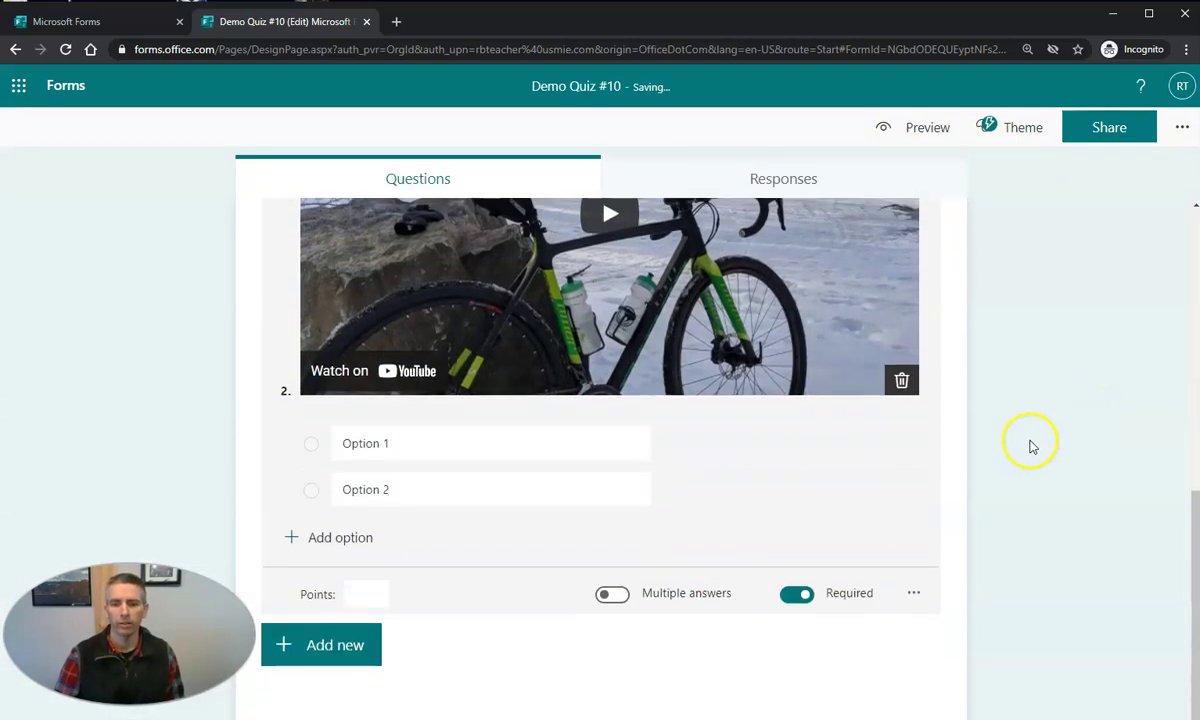
{"action": "left_click", "coordinate": [428, 442]}
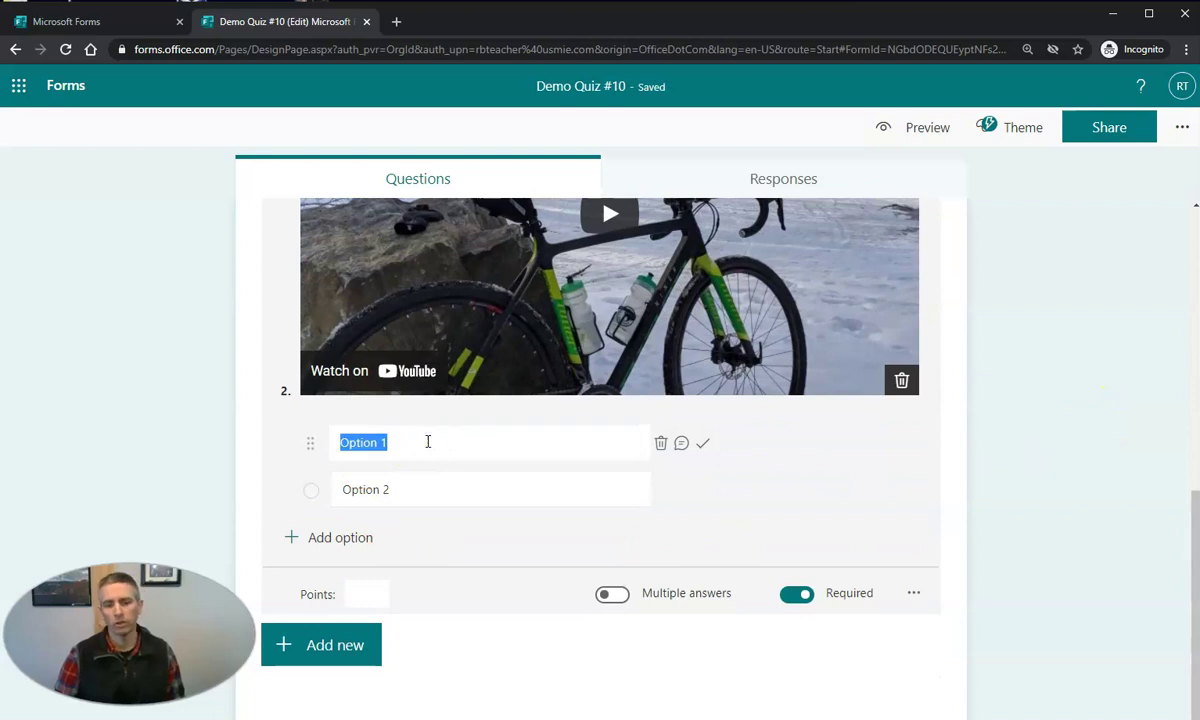
{"action": "type", "text": "Screwdriver"}
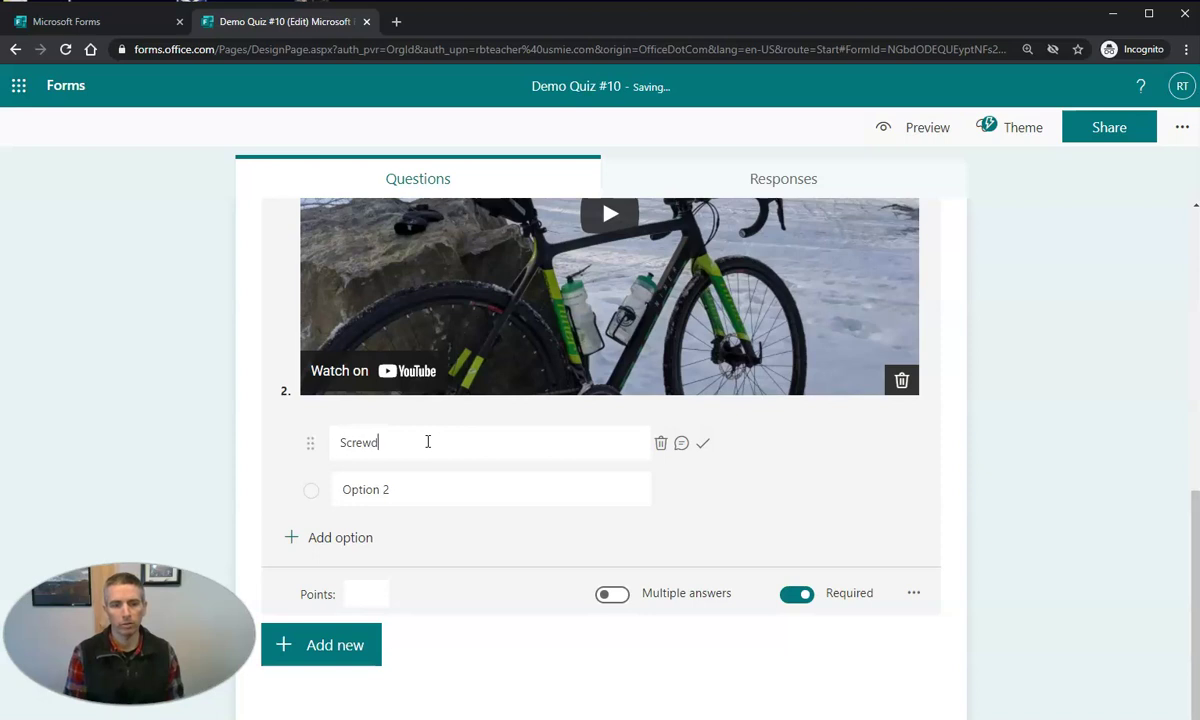
{"action": "left_click", "coordinate": [397, 485]}
{"action": "type", "text": "Tire lever"}
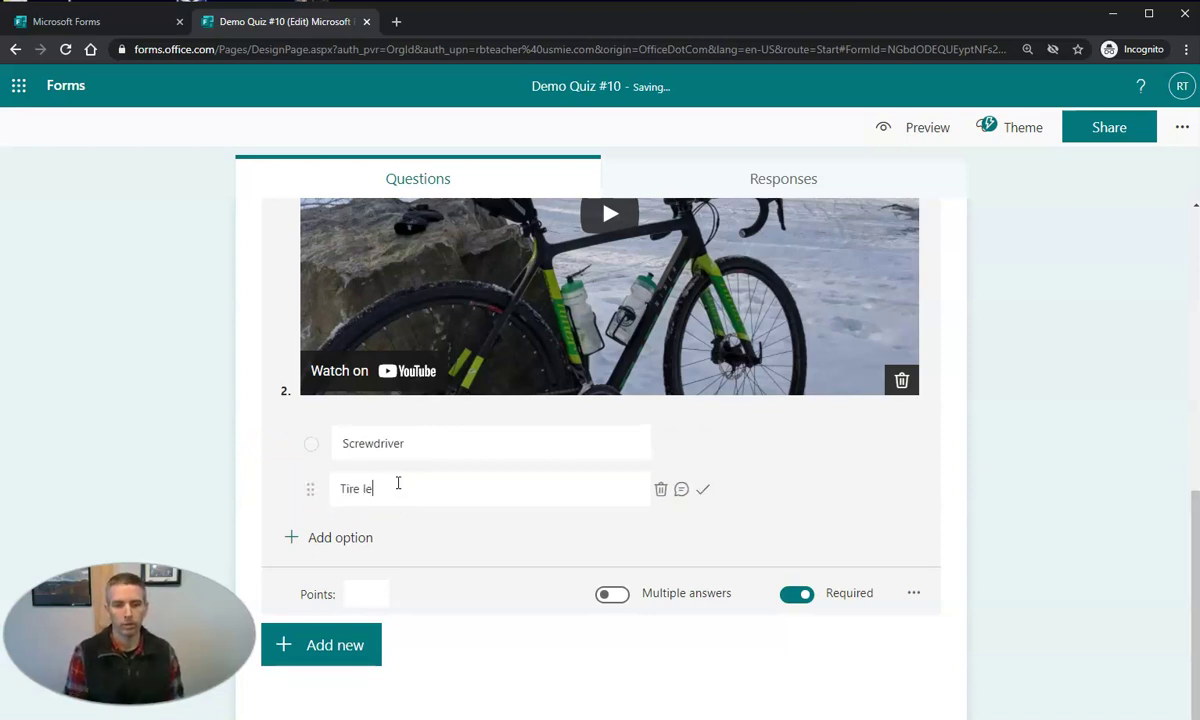
{"action": "left_click", "coordinate": [323, 539]}
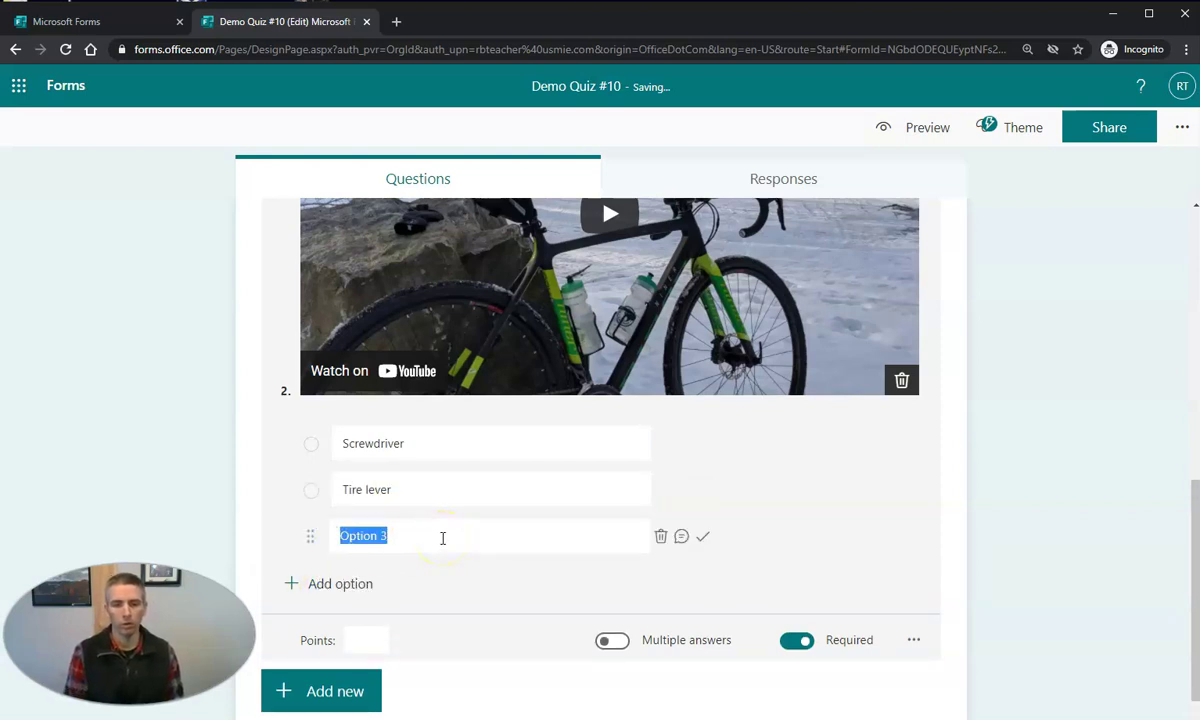
{"action": "type", "text": "C"}
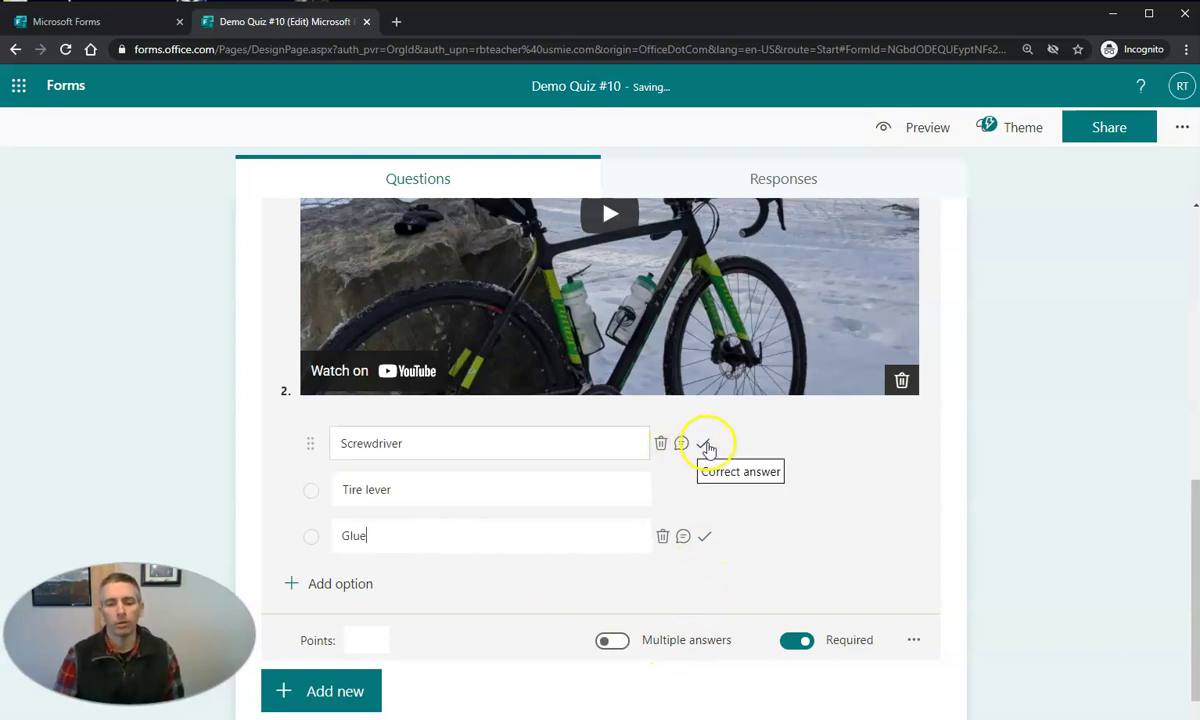
Mark "Screwdriver" as the correct answer to question 2 and set its points to 10
{"action": "left_click", "coordinate": [705, 445]}
{"action": "left_click", "coordinate": [364, 639]}
{"action": "type", "text": "1"}
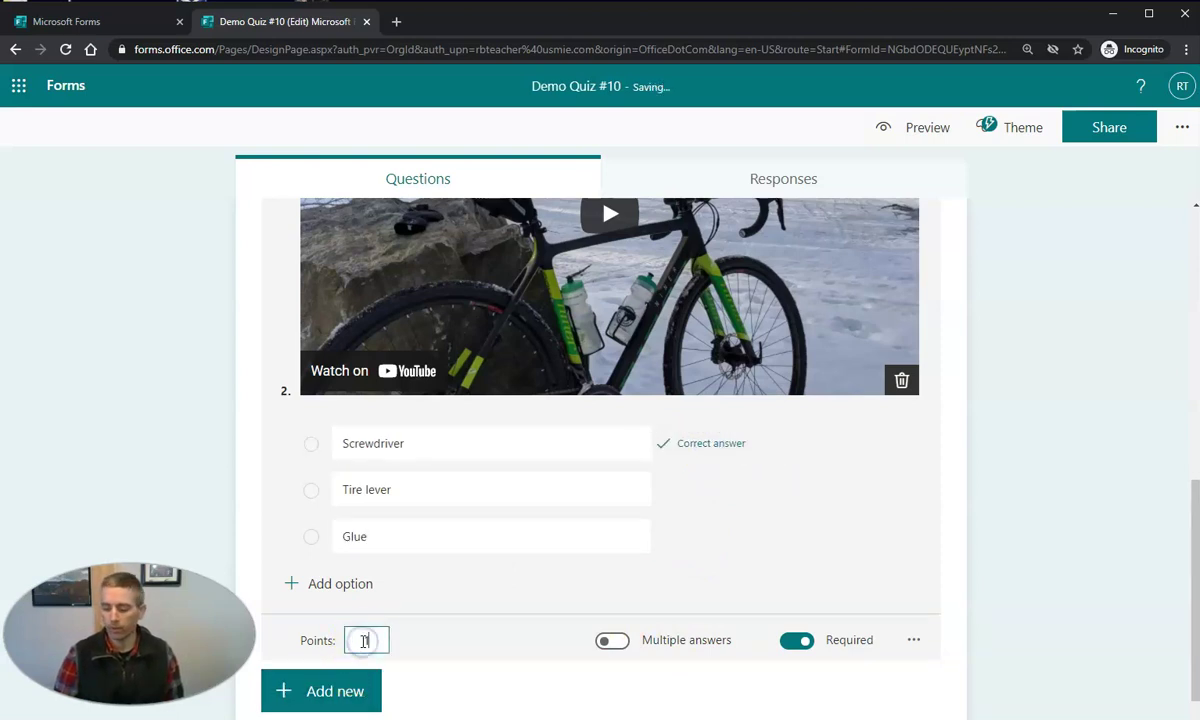
{"action": "type", "text": "0"}
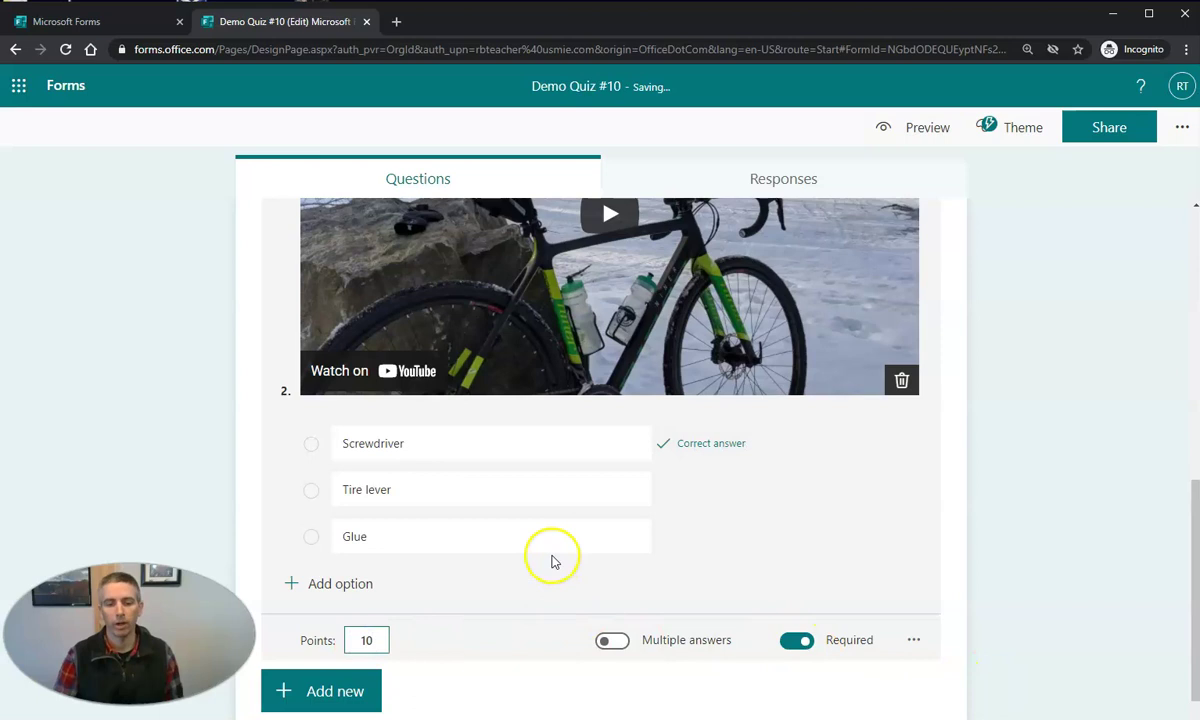
Add a text question reading "What are three things you need to replace the inner tube in a bicycle tire?"
{"action": "scroll", "coordinate": [500, 620], "scroll_direction": "down", "scroll_amount": 1}
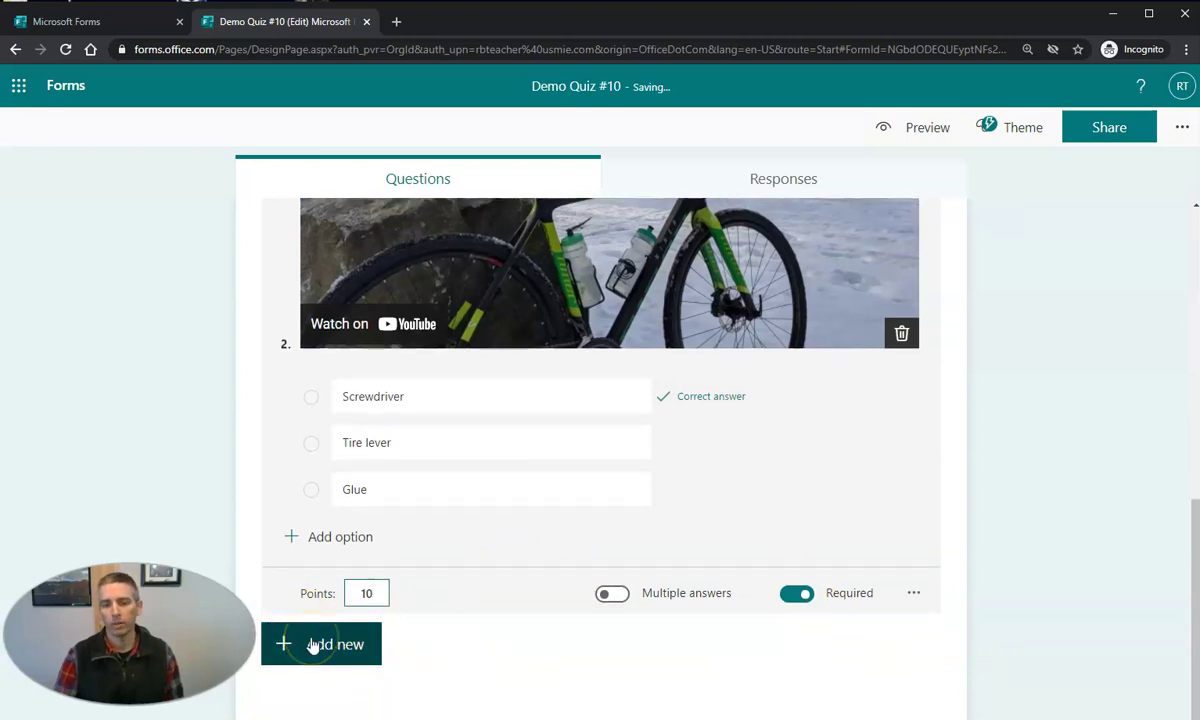
{"action": "left_click", "coordinate": [313, 646]}
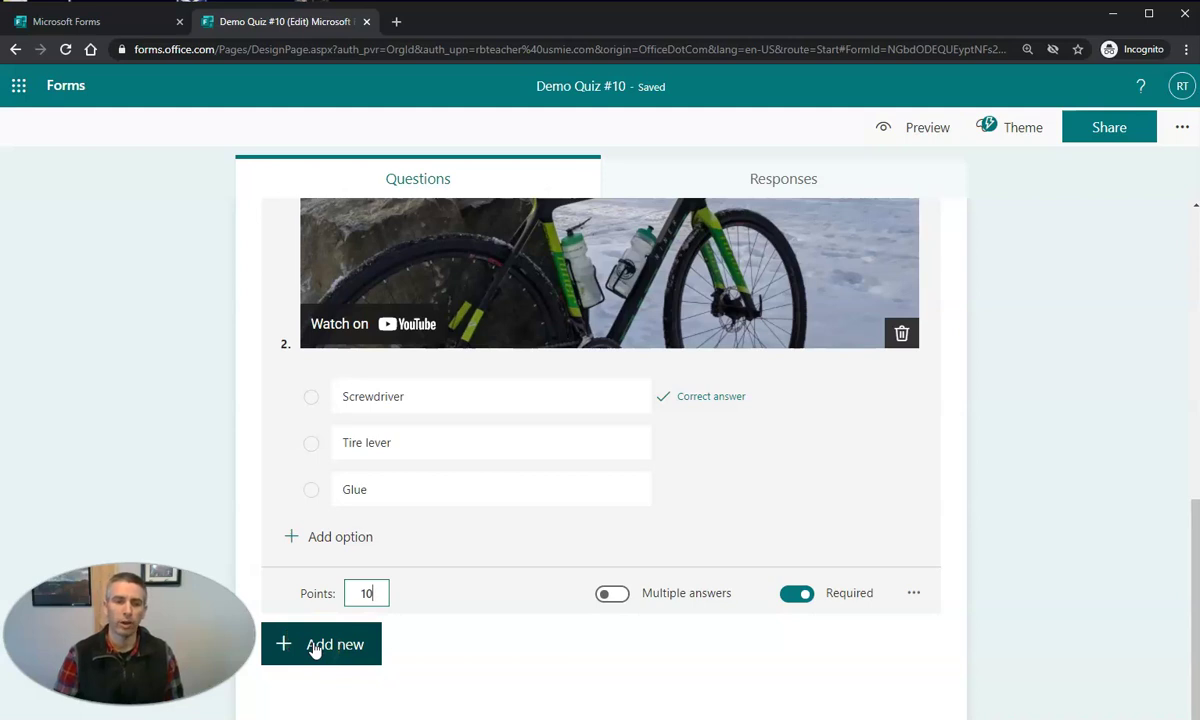
{"action": "left_click", "coordinate": [313, 646]}
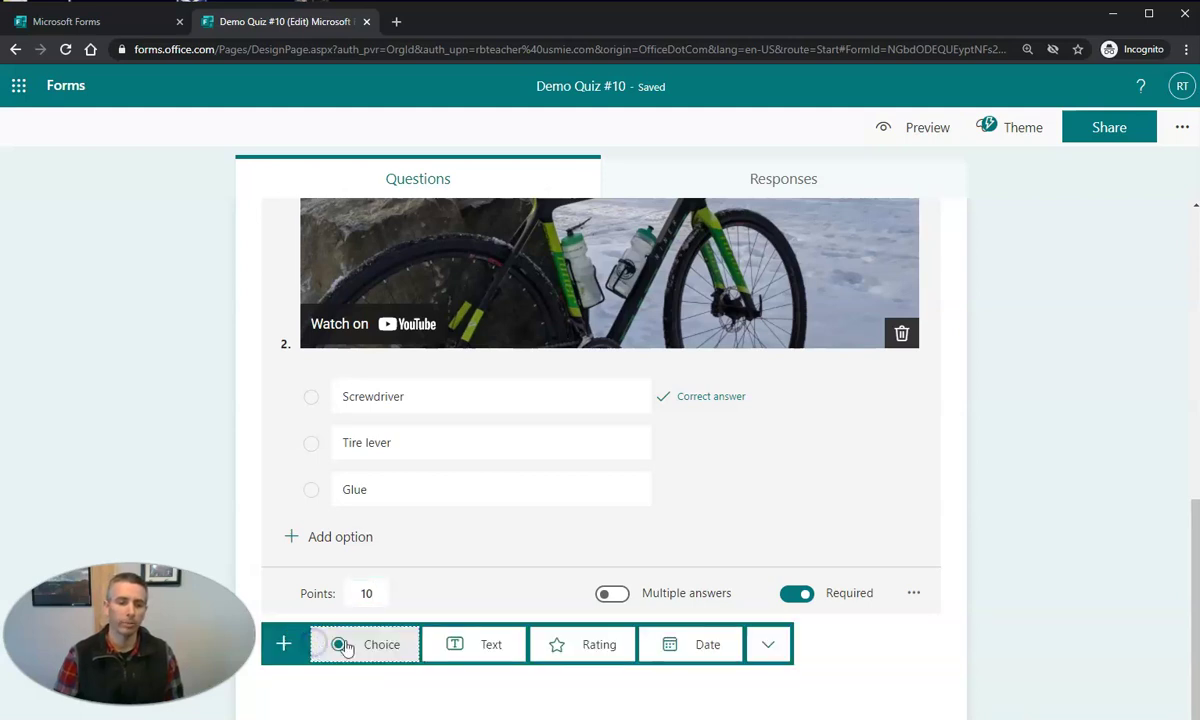
{"action": "left_click", "coordinate": [395, 651]}
{"action": "left_click", "coordinate": [482, 644]}
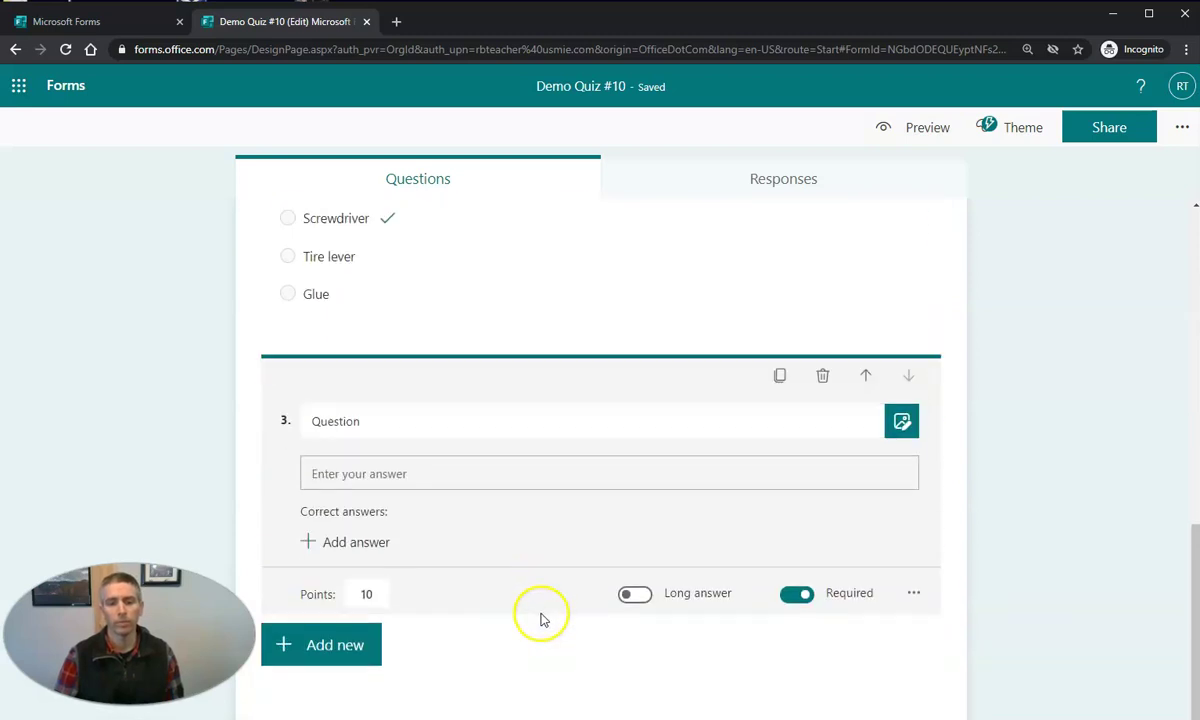
{"action": "left_click", "coordinate": [415, 420]}
{"action": "type", "text": "What are three"}
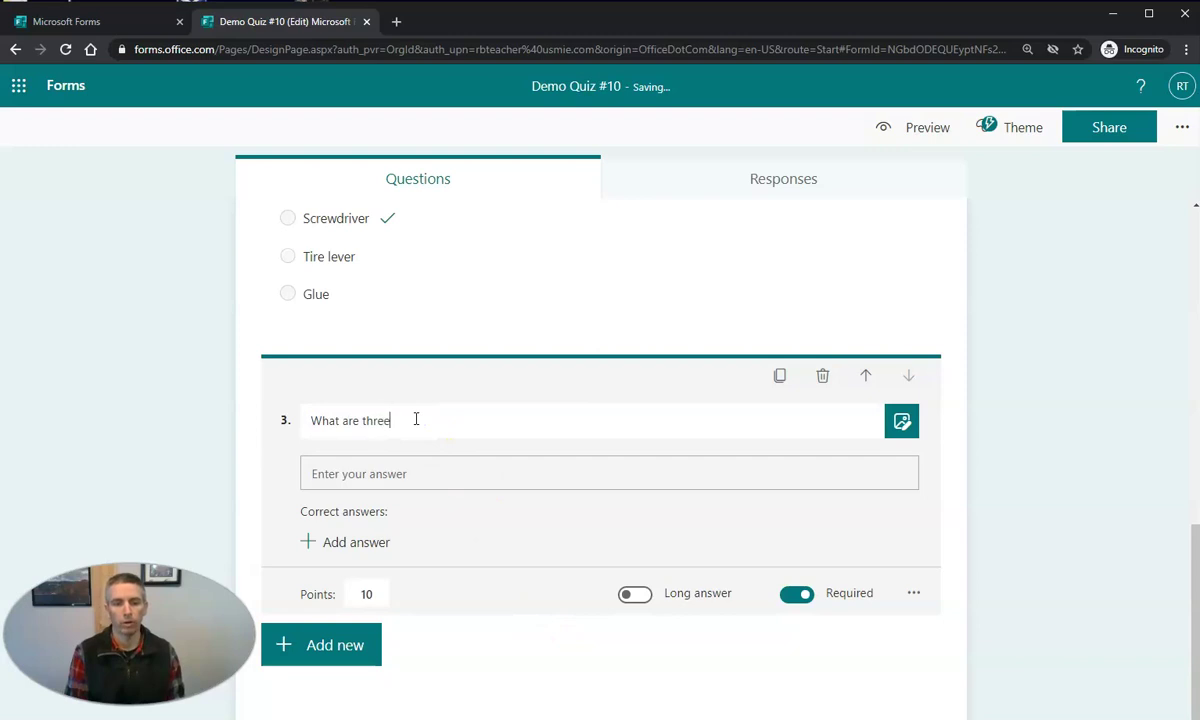
{"action": "type", "text": "you need to replace the inner tube in a bicycle tire?"}
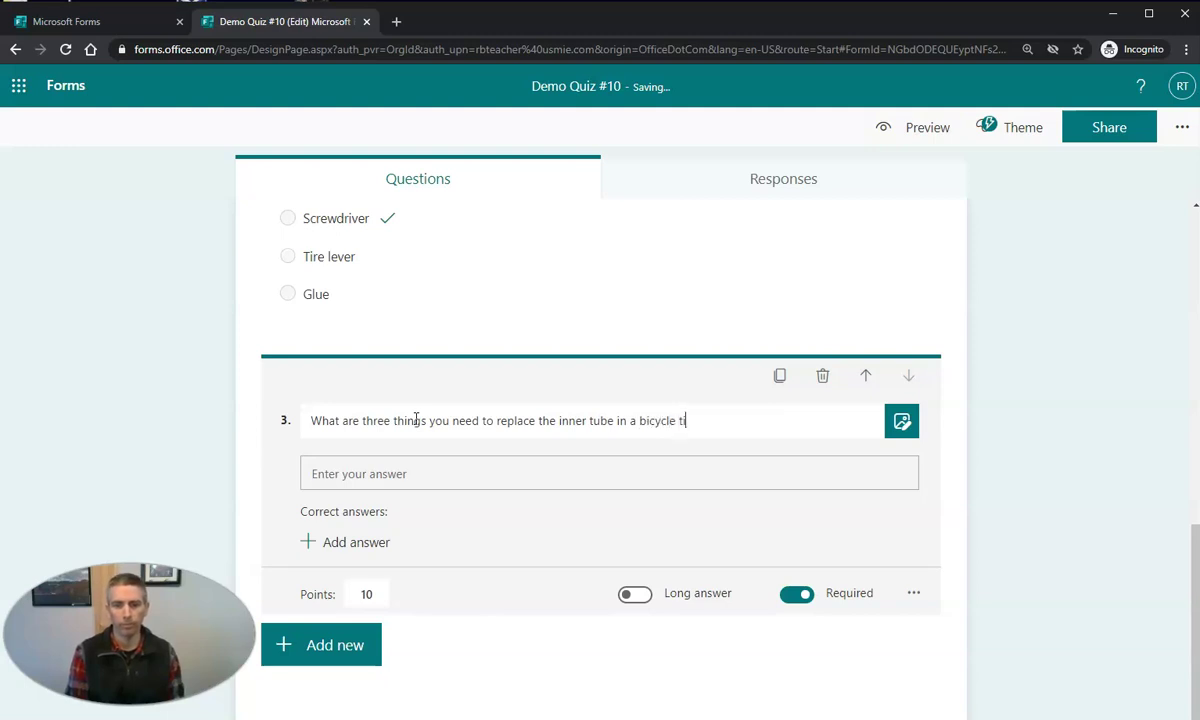
{"action": "left_click", "coordinate": [911, 426]}
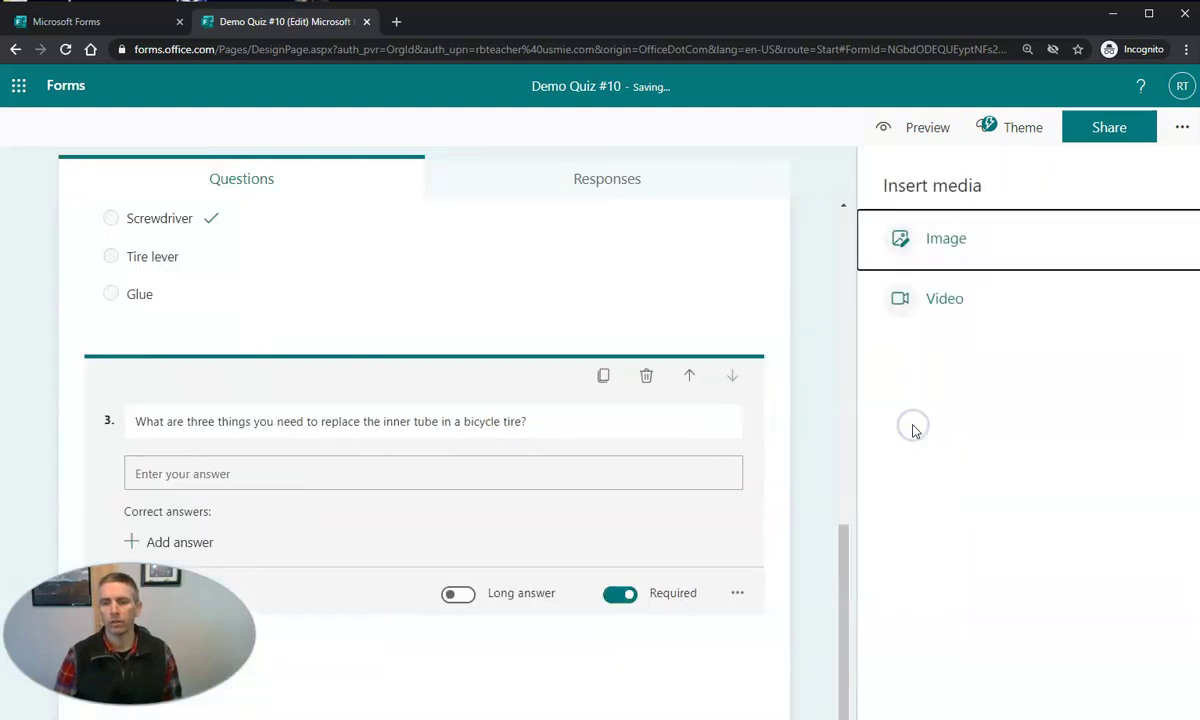
{"action": "left_click", "coordinate": [966, 304]}
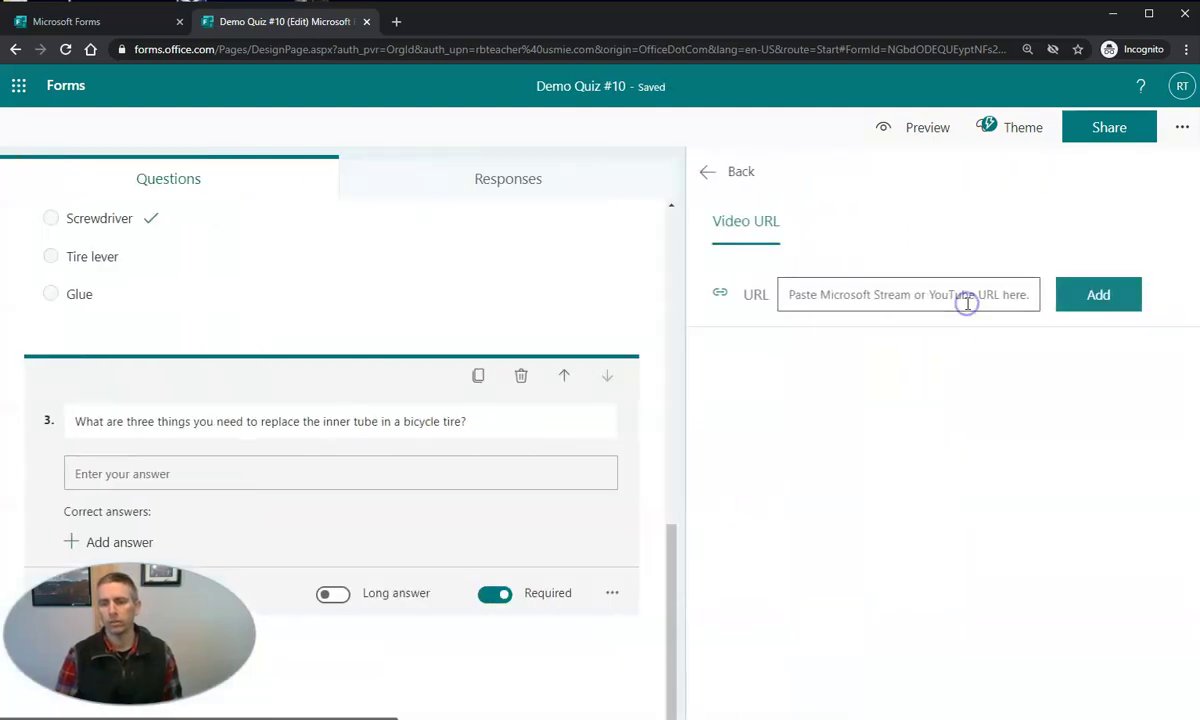
{"action": "key", "text": "ctrl+v"}
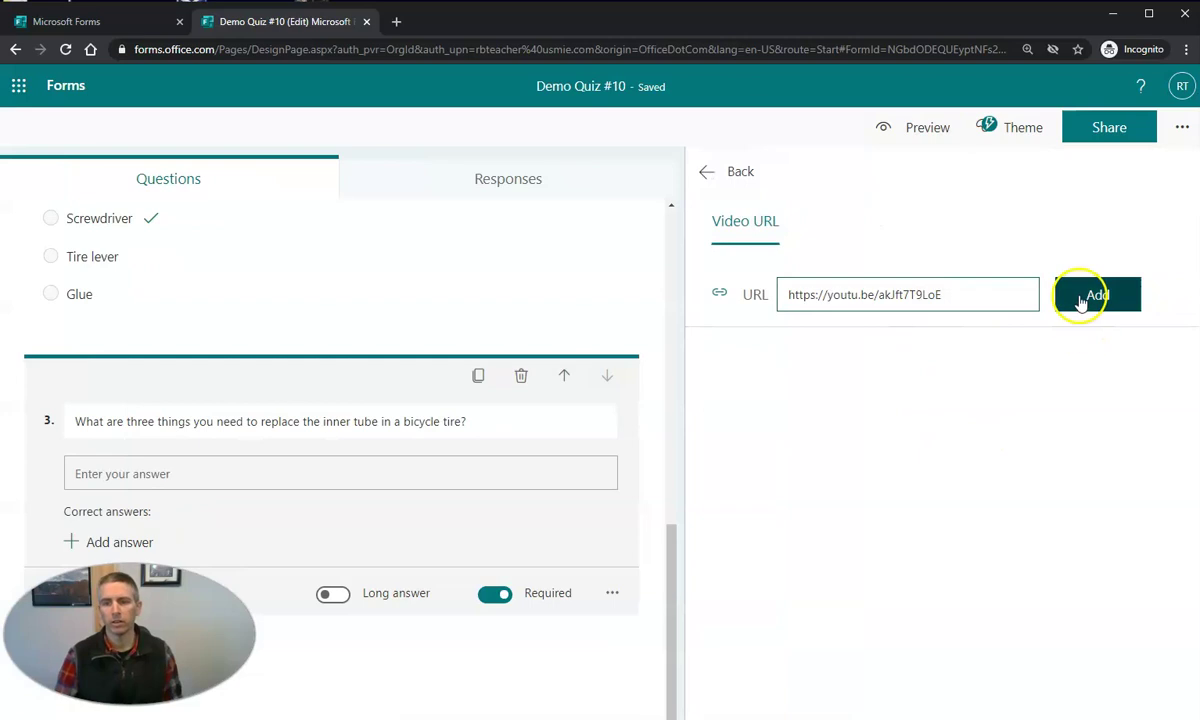
{"action": "left_click", "coordinate": [1090, 298]}
{"action": "scroll", "coordinate": [555, 570], "scroll_direction": "down", "scroll_amount": 4}
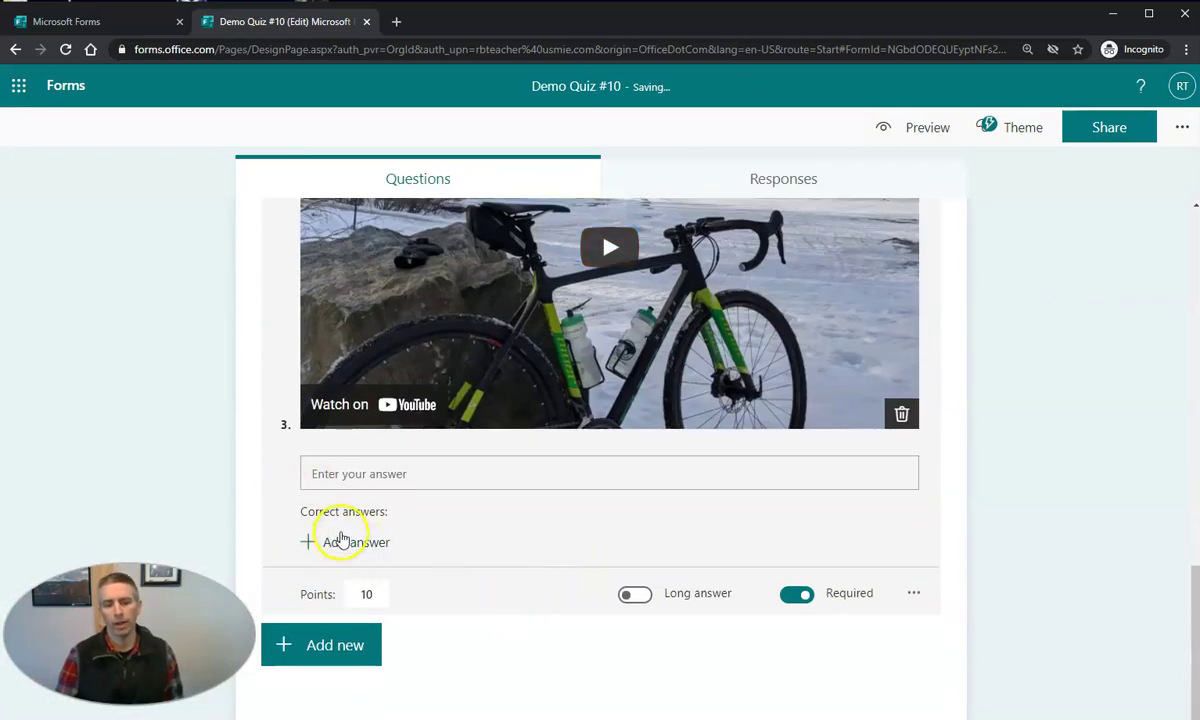
Set question 3 to accept a long answer
{"action": "left_click", "coordinate": [636, 596]}
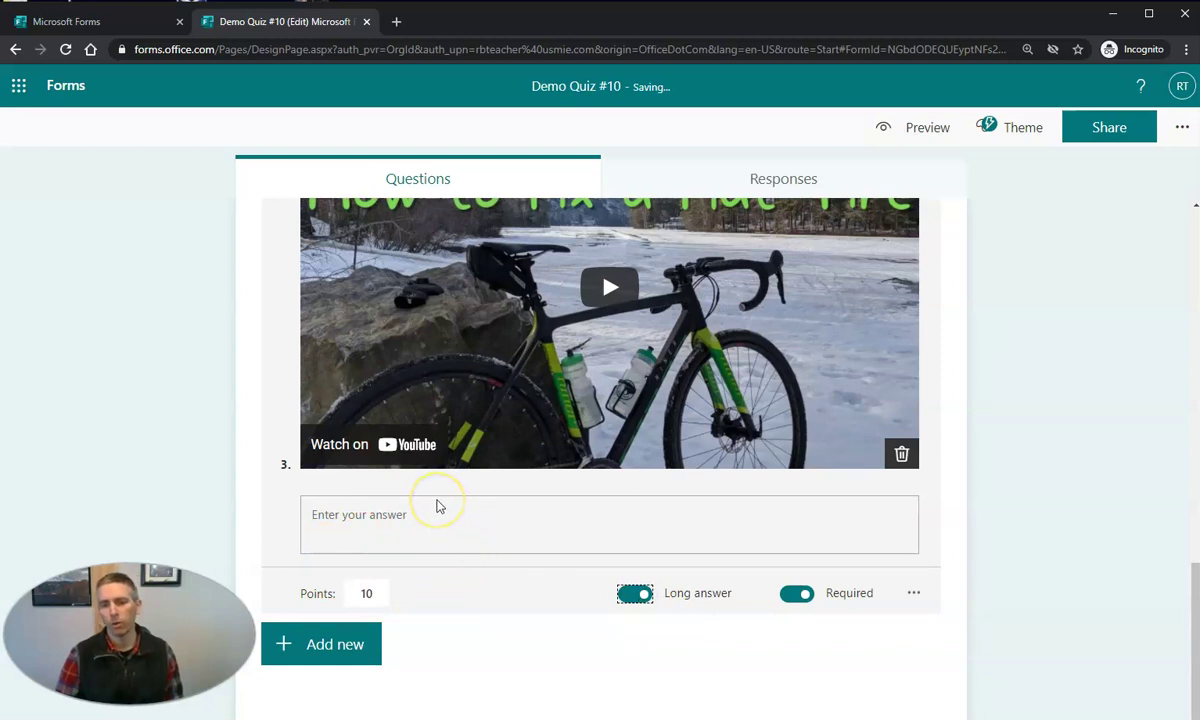
{"action": "left_click", "coordinate": [635, 594]}
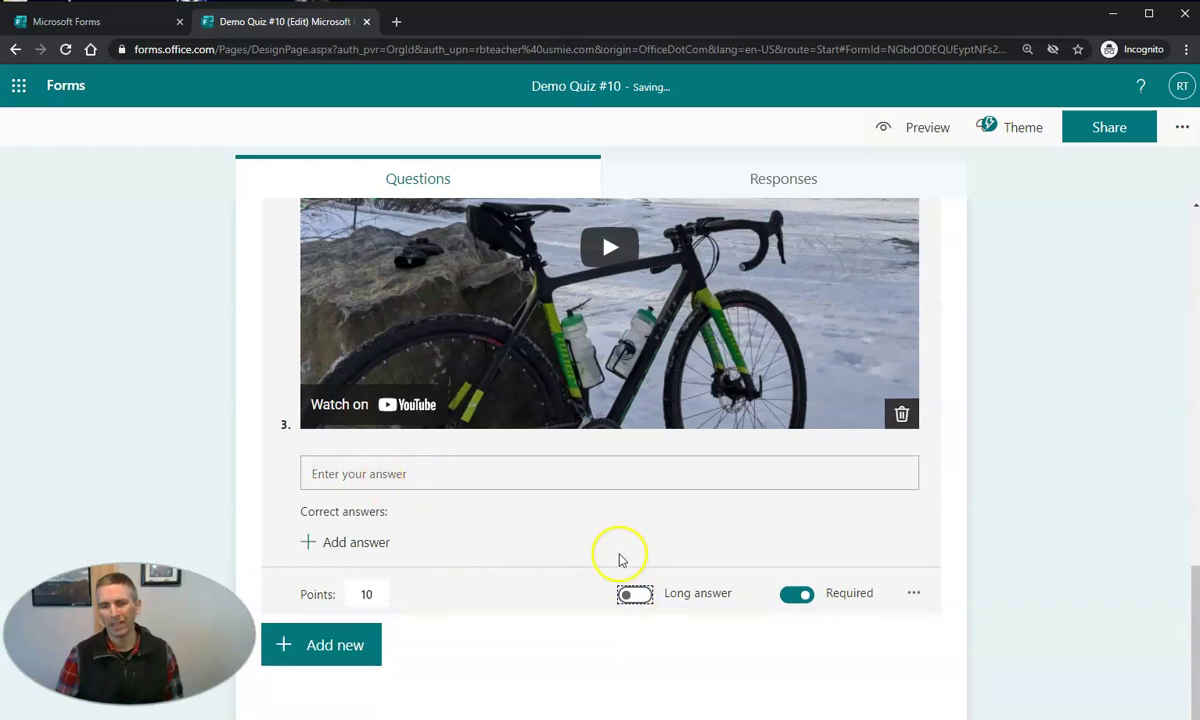
{"action": "left_click", "coordinate": [640, 596]}
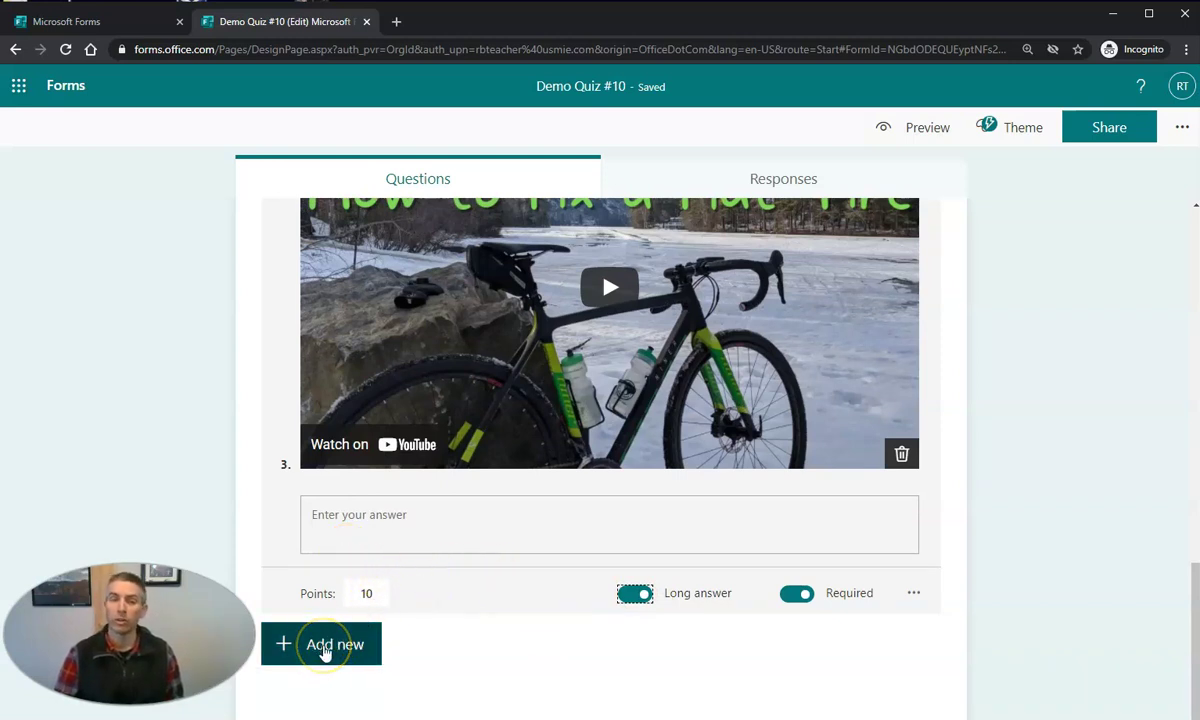
Add a file upload question reading "Submit a picture of yourself replacing a bike tire." and accept the OneDrive folder creation
{"action": "left_click", "coordinate": [323, 648]}
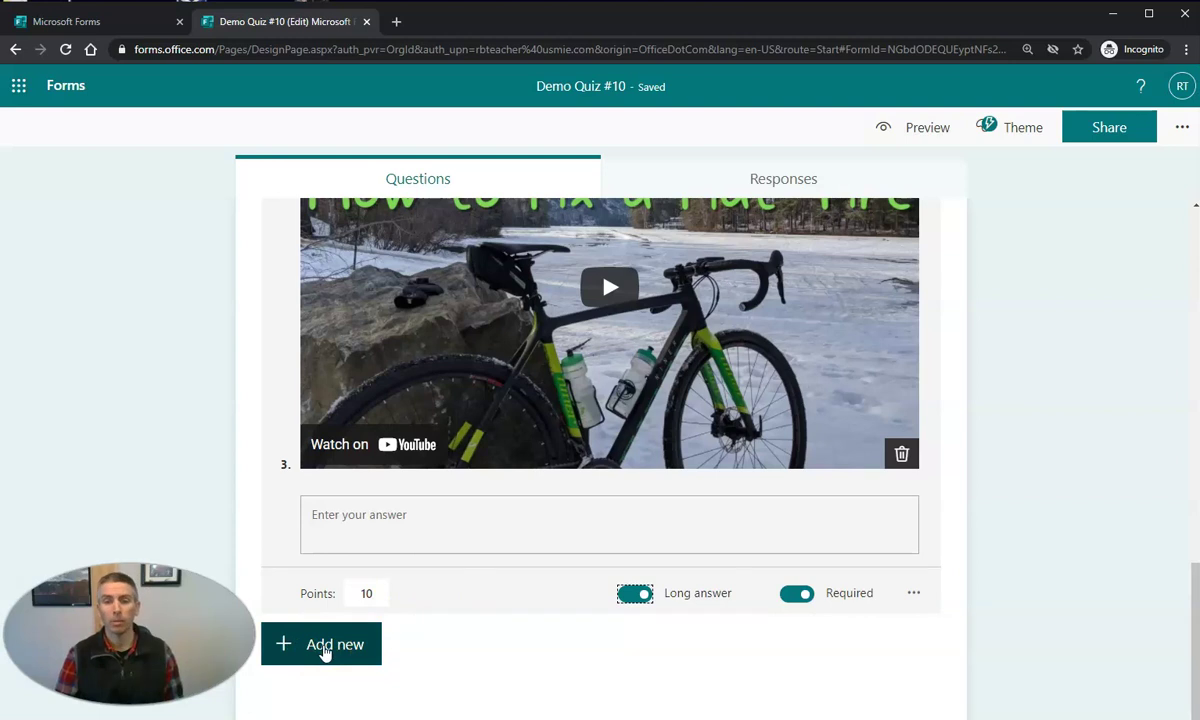
{"action": "left_click", "coordinate": [325, 649]}
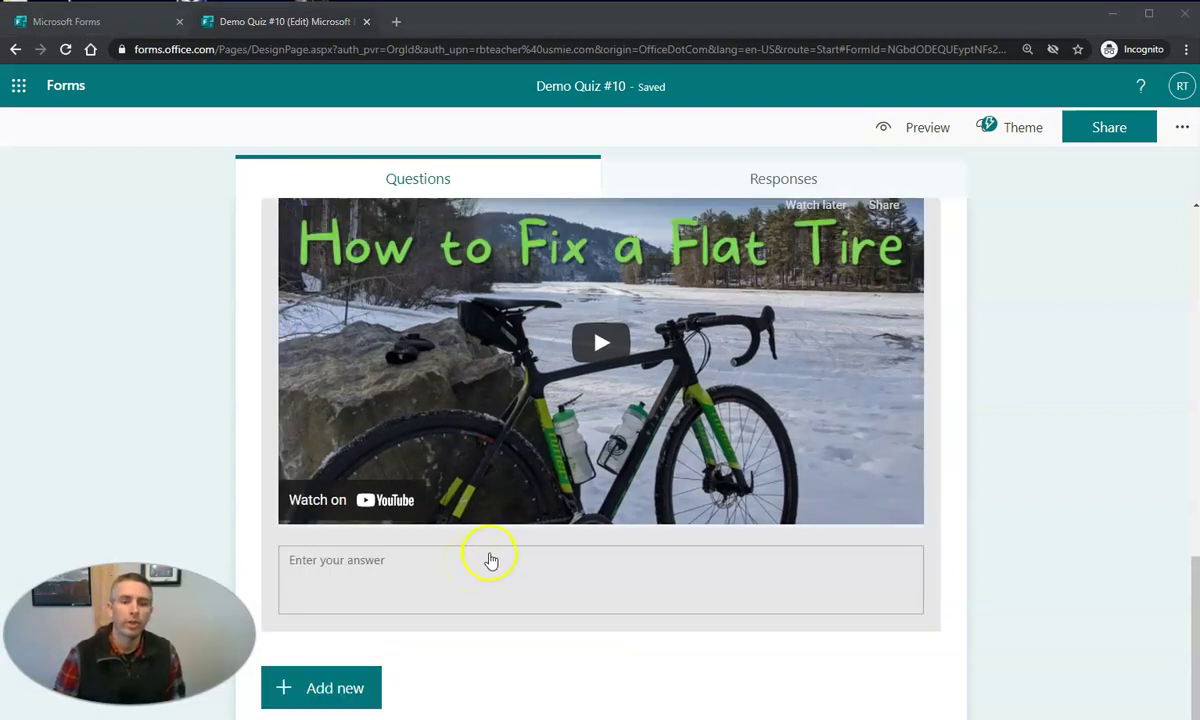
{"action": "left_click", "coordinate": [340, 688]}
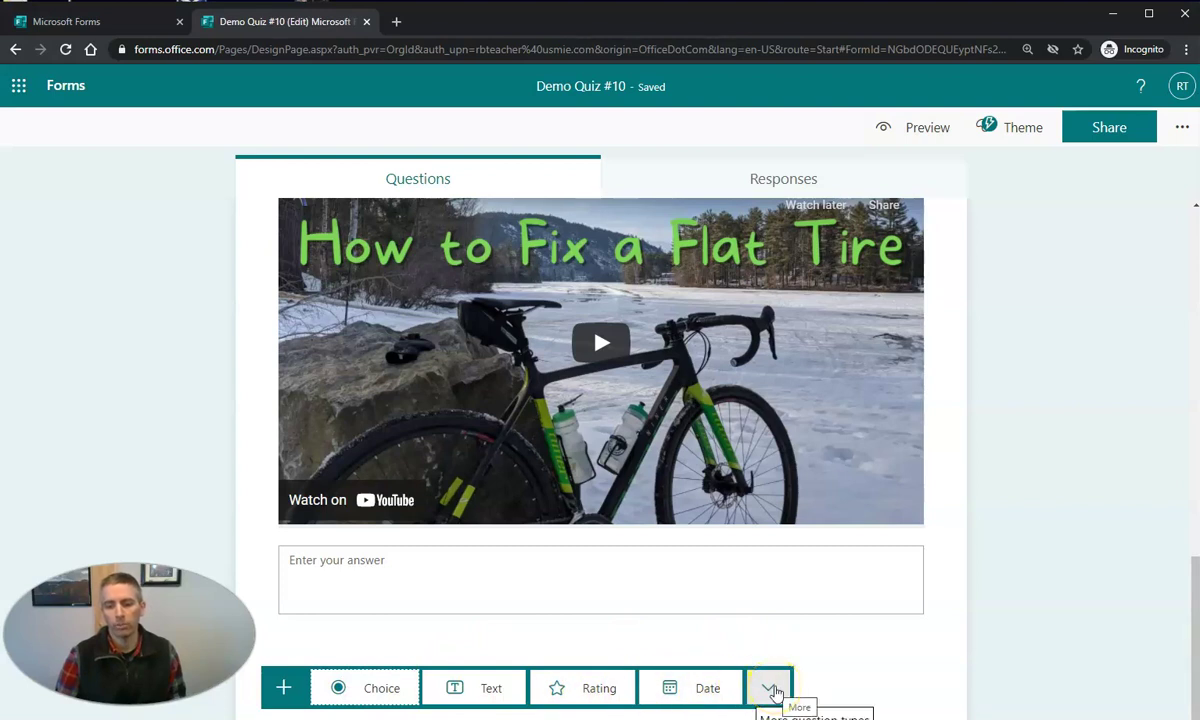
{"action": "left_click", "coordinate": [775, 690]}
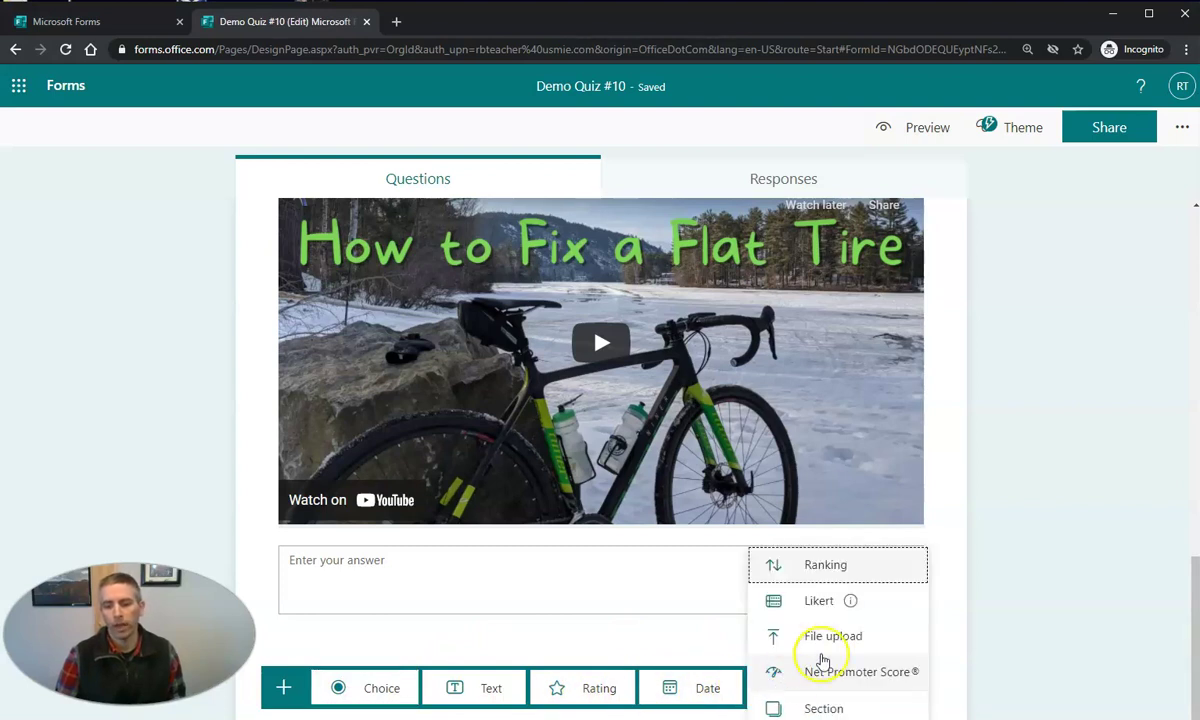
{"action": "left_click", "coordinate": [831, 645]}
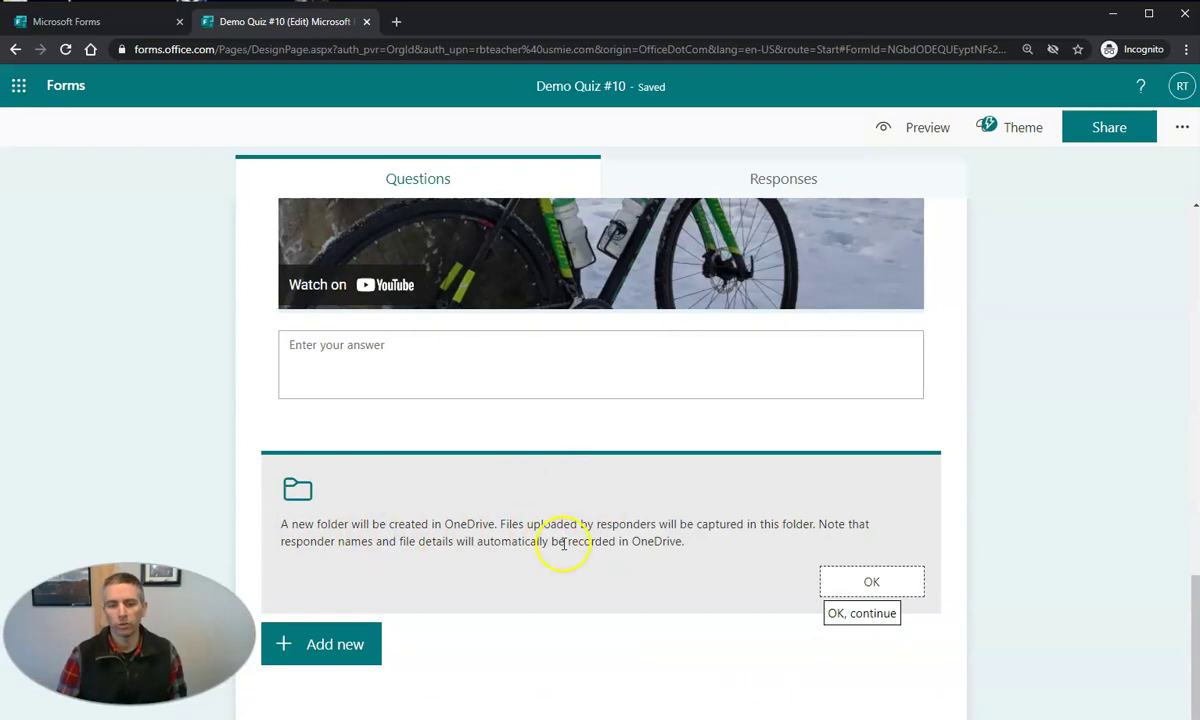
{"action": "left_click", "coordinate": [853, 580]}
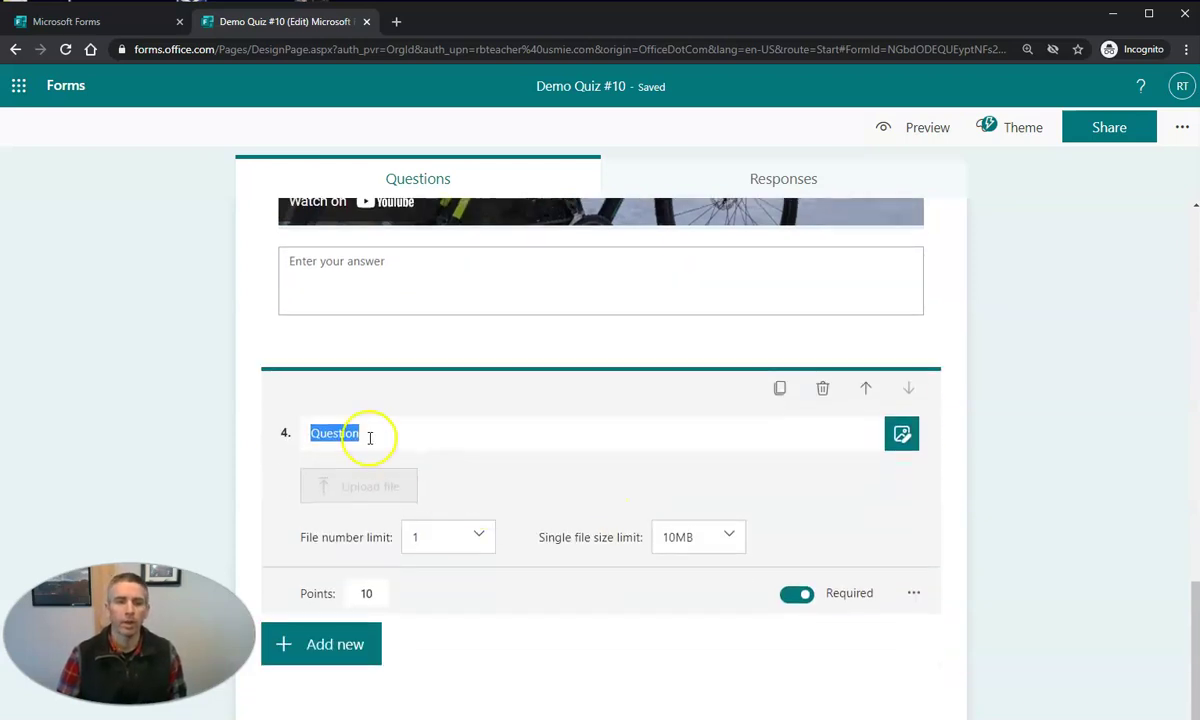
{"action": "type", "text": "S"}
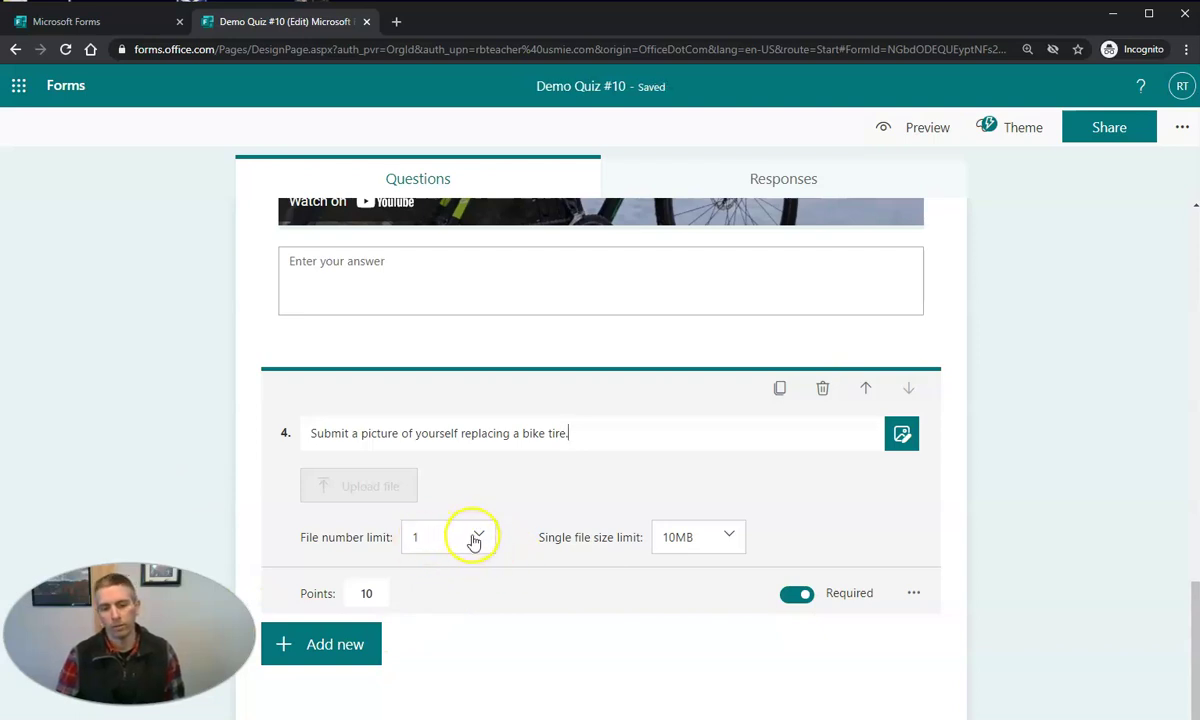
Set the single file size limit of question 4 to 1GB
{"action": "left_click", "coordinate": [724, 536]}
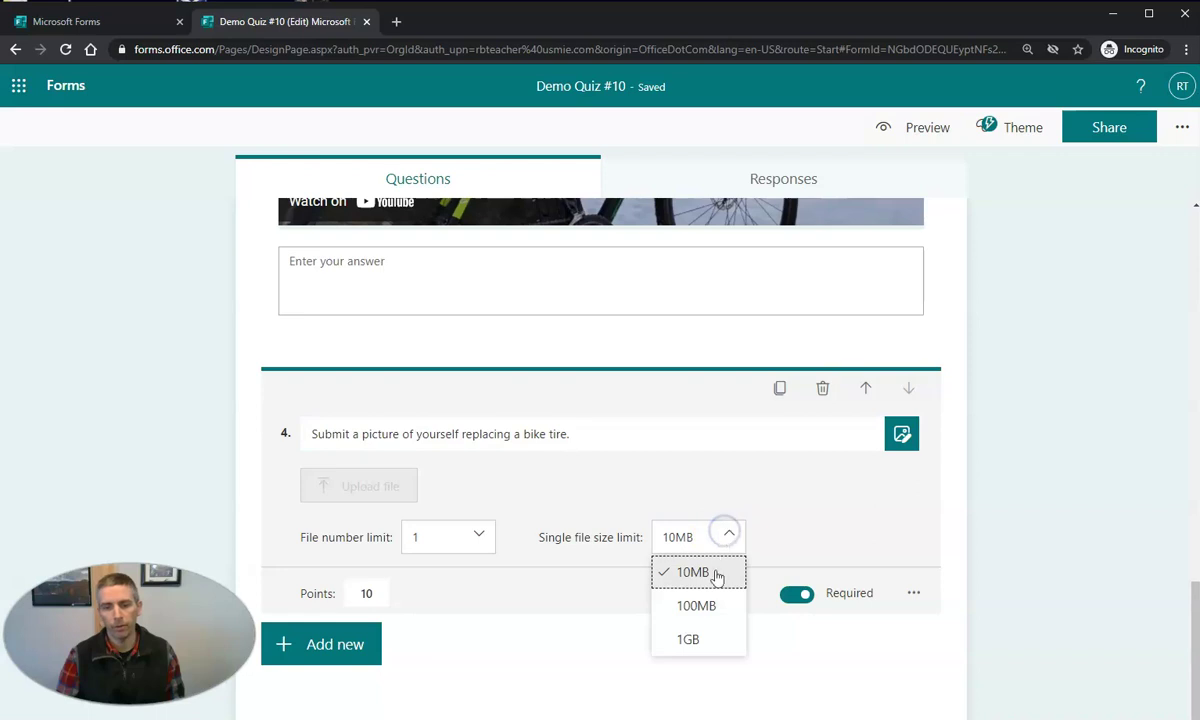
{"action": "left_click", "coordinate": [705, 608]}
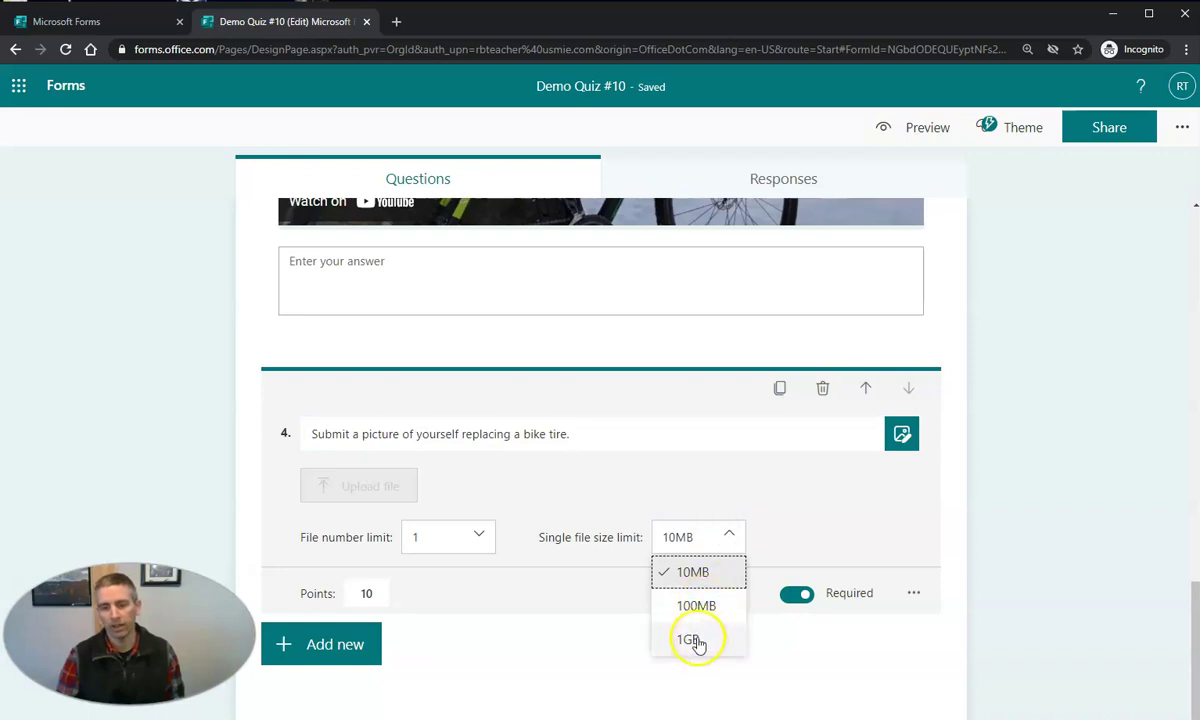
{"action": "left_click", "coordinate": [698, 640]}
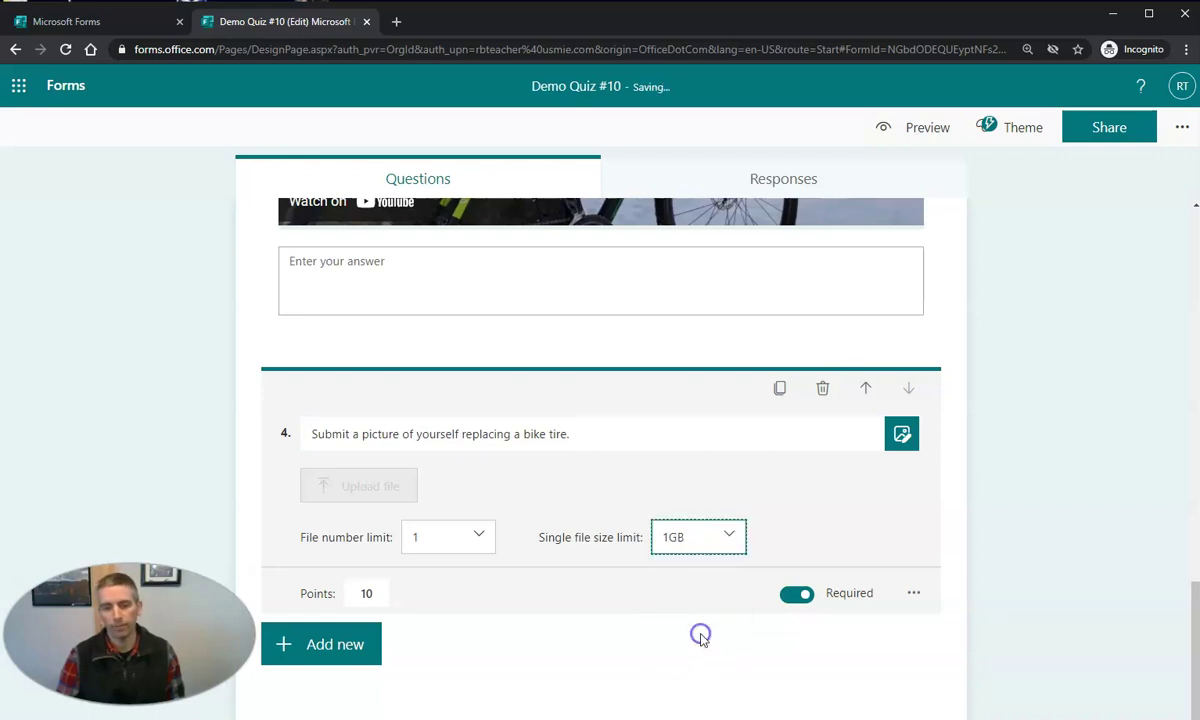
Restrict the uploads accepted by question 4 to the Image file type
{"action": "left_click", "coordinate": [914, 595]}
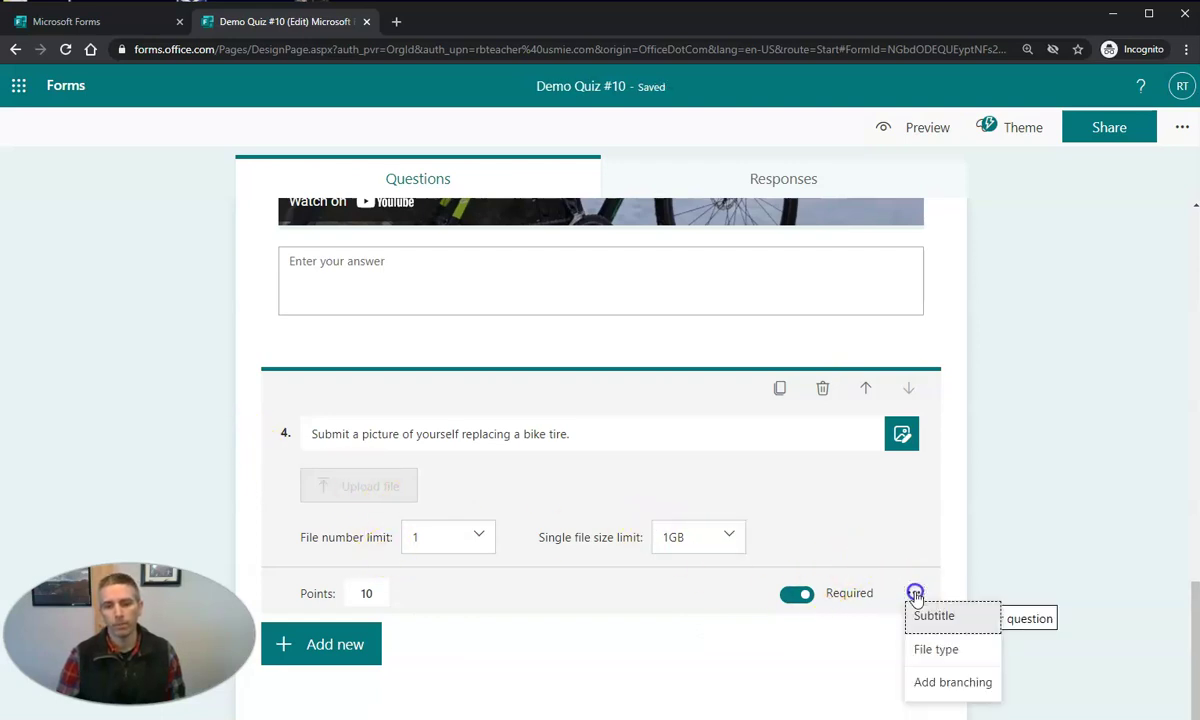
{"action": "left_click", "coordinate": [938, 652]}
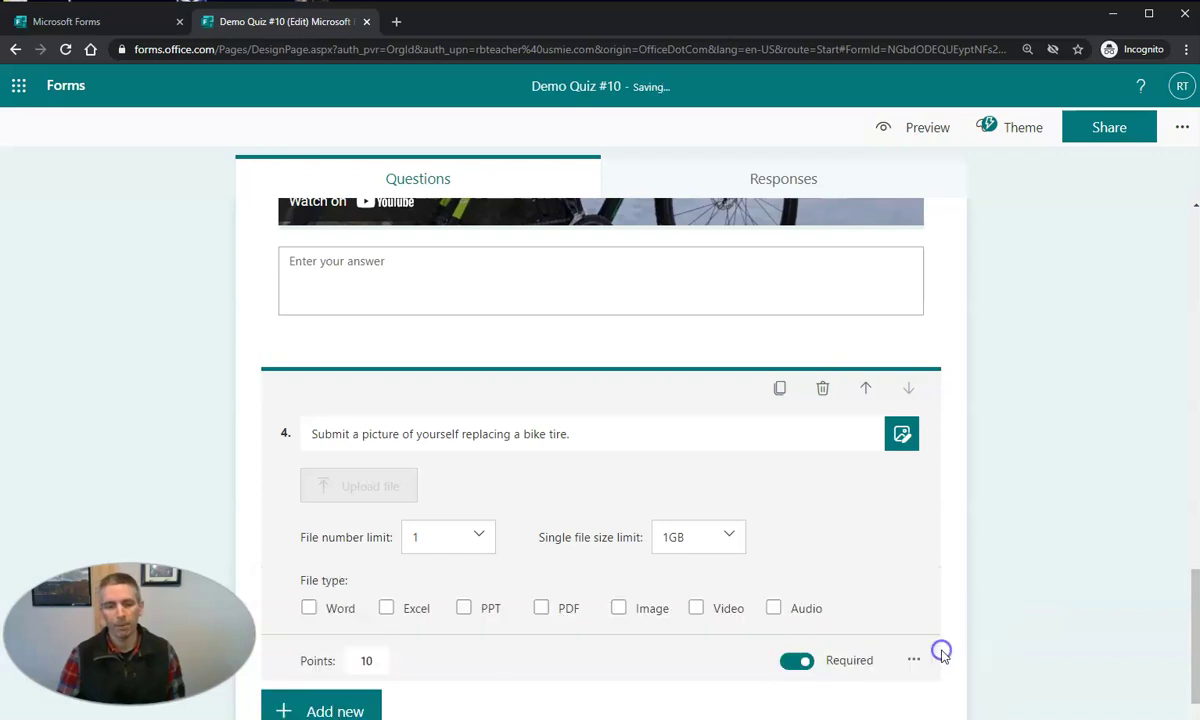
{"action": "left_click", "coordinate": [619, 609]}
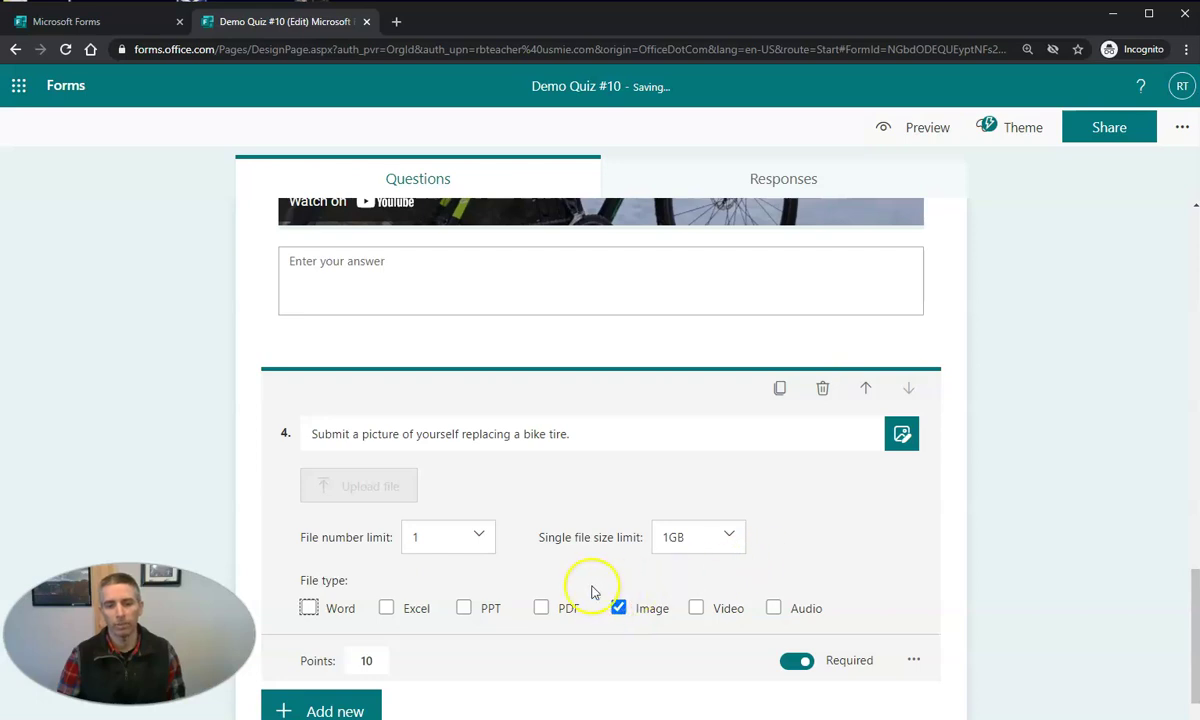
{"action": "scroll", "coordinate": [600, 585], "scroll_direction": "down", "scroll_amount": 1}
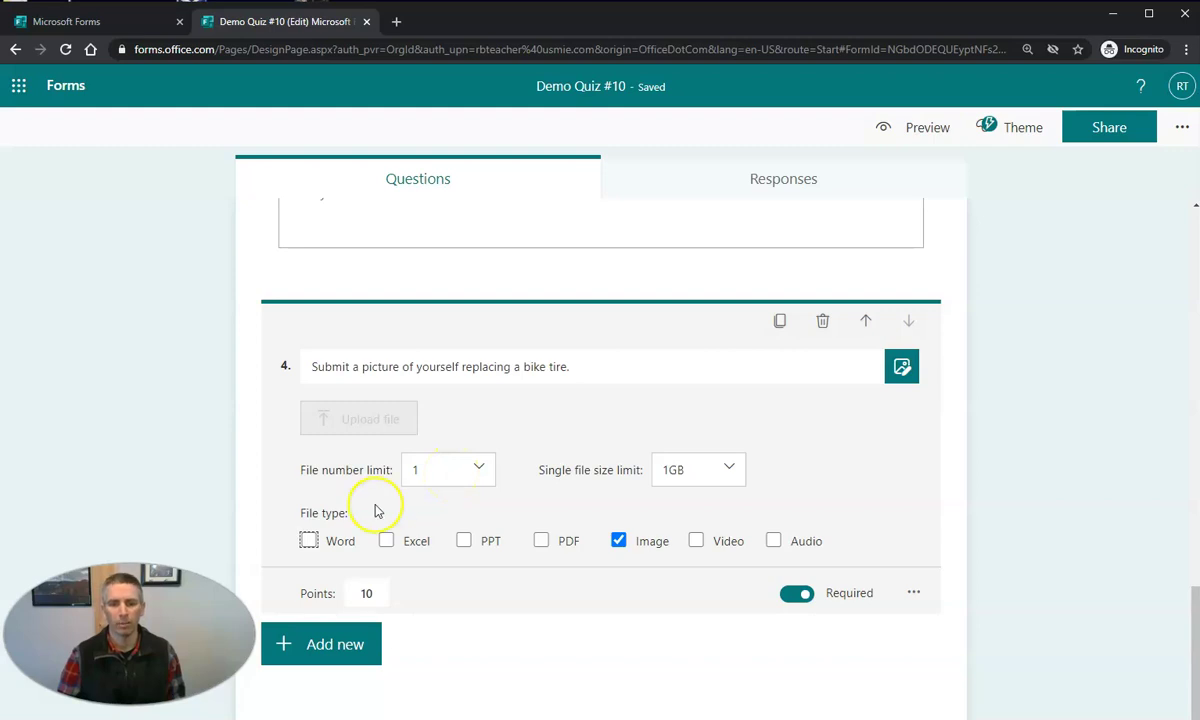
Examine the quiz's sharing settings and the choices for who can respond
{"action": "scroll", "coordinate": [1063, 510], "scroll_direction": "up", "scroll_amount": 4}
{"action": "scroll", "coordinate": [1063, 540], "scroll_direction": "up", "scroll_amount": 5}
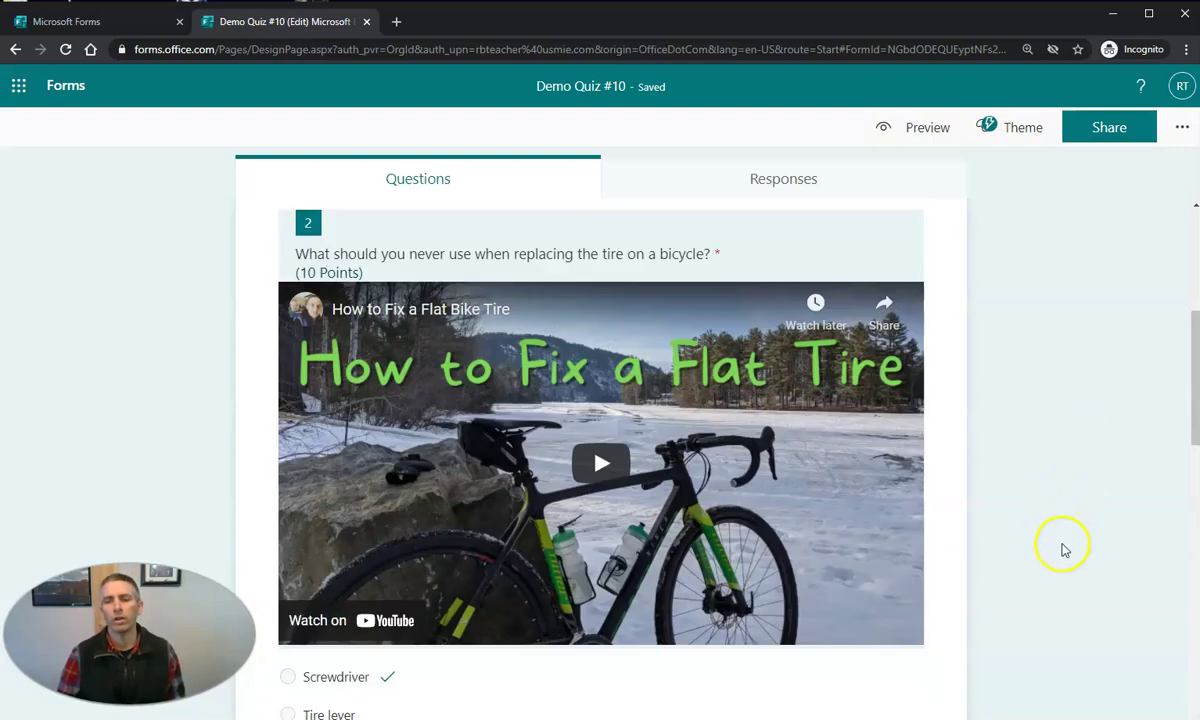
{"action": "left_click", "coordinate": [1110, 130]}
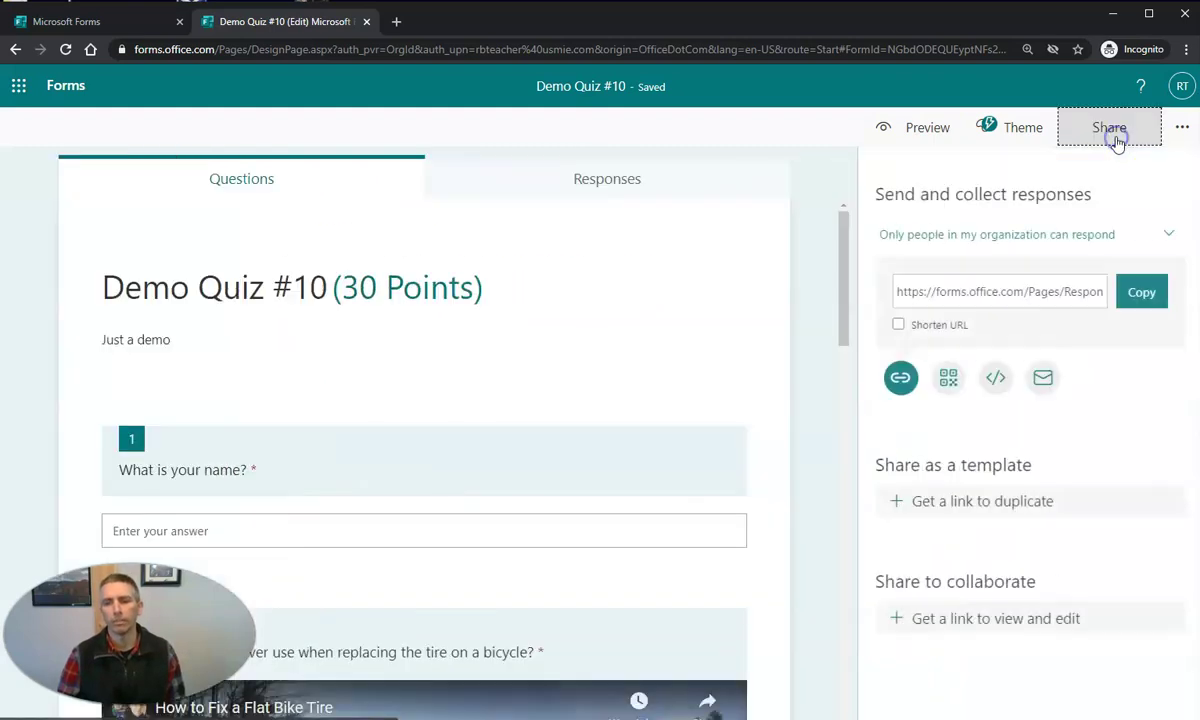
{"action": "left_click", "coordinate": [1163, 237]}
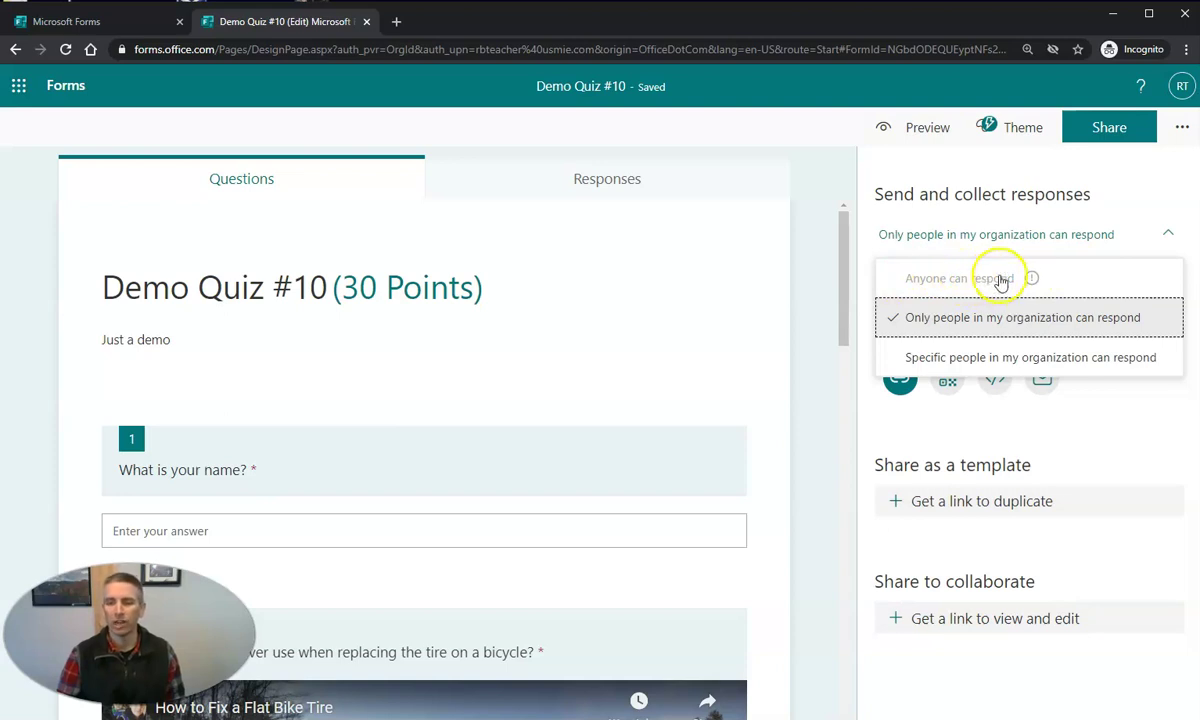
{"action": "left_click", "coordinate": [1167, 234]}
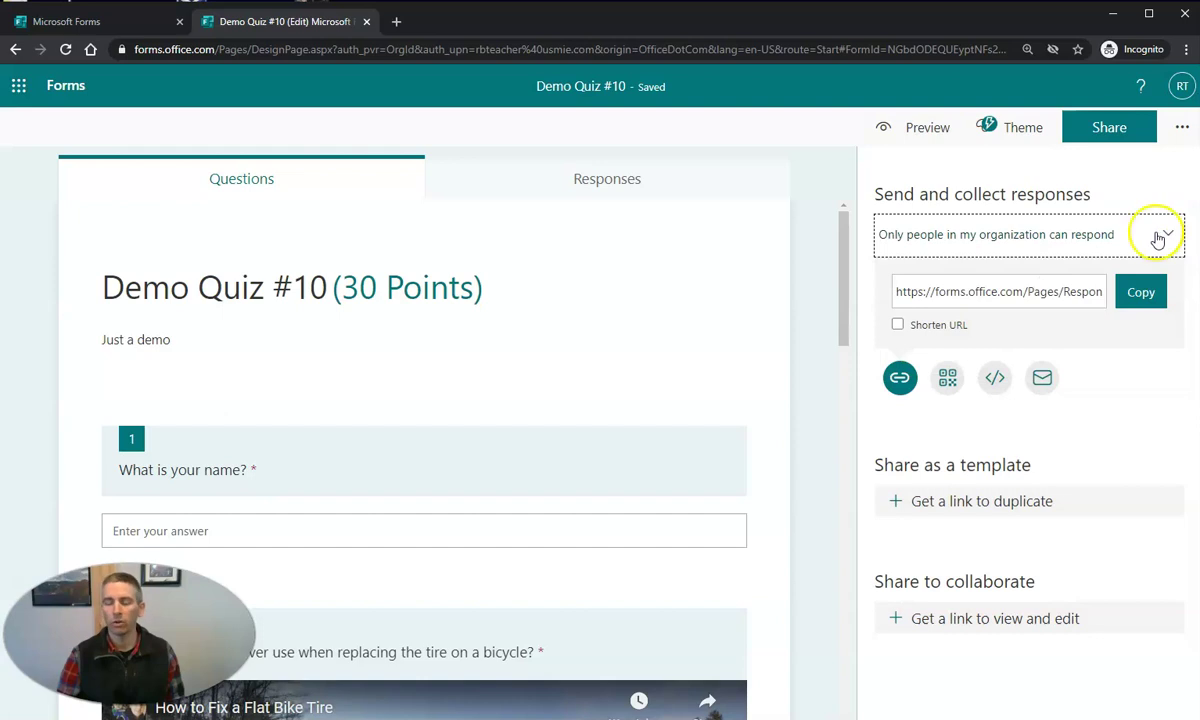
{"action": "left_click", "coordinate": [1169, 237]}
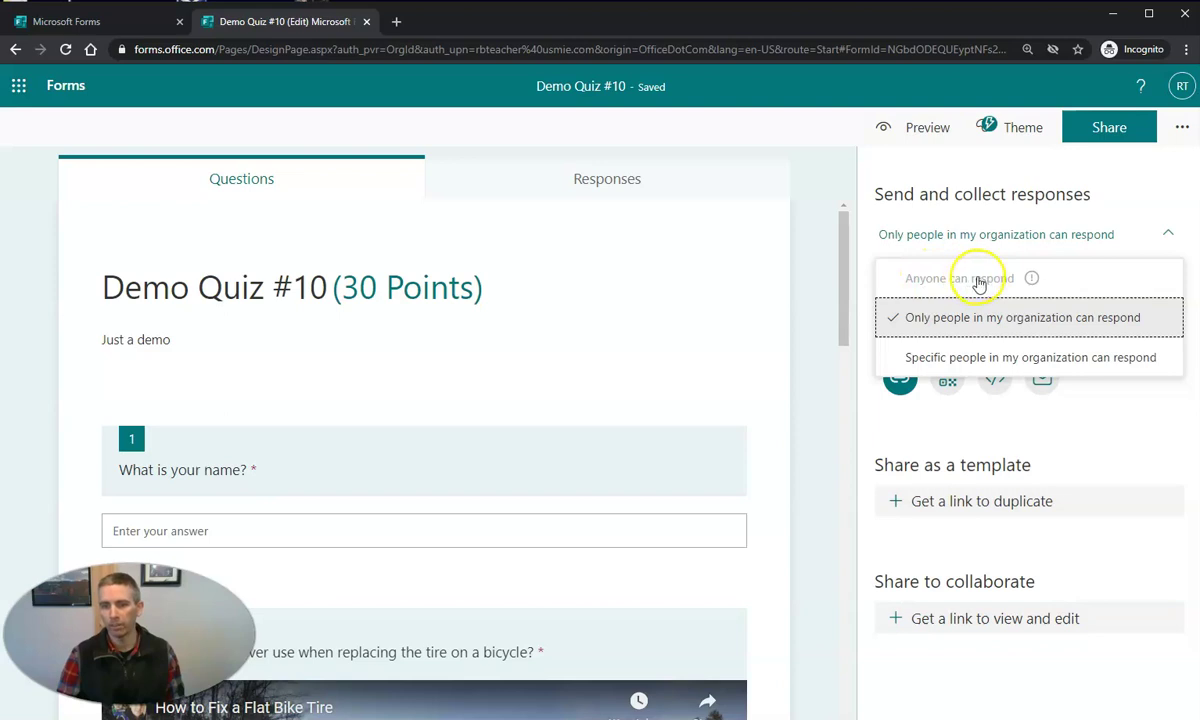
{"action": "left_click", "coordinate": [1167, 239]}
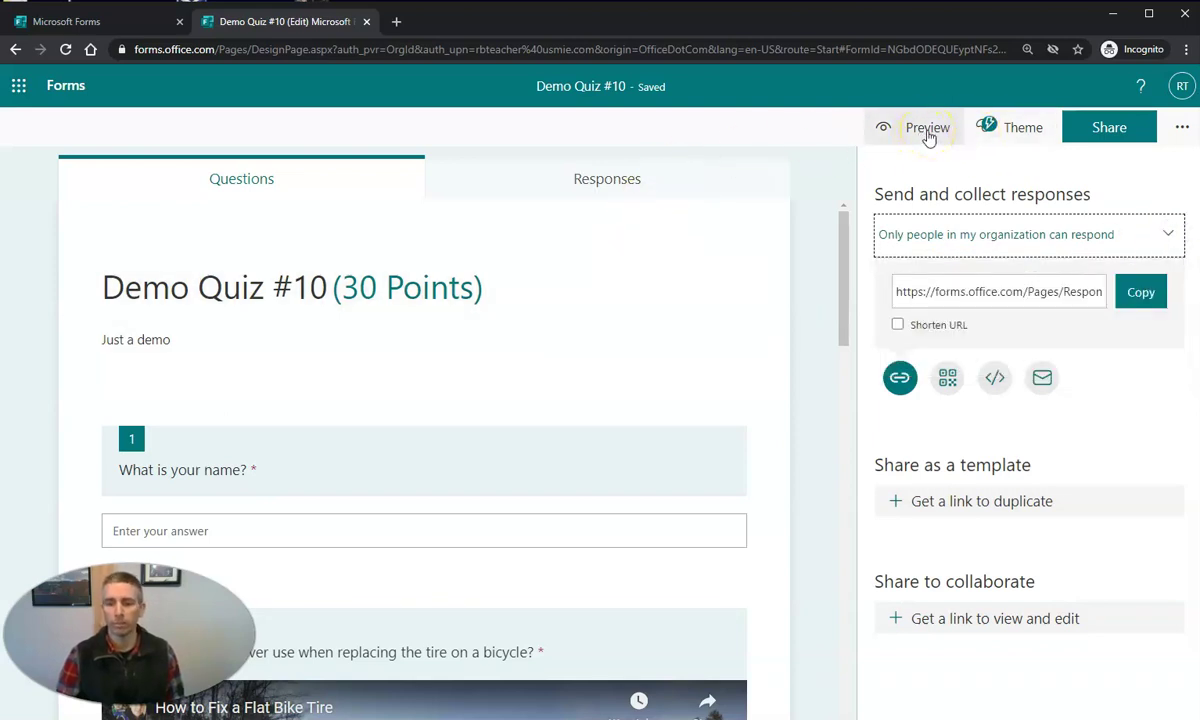
Preview the quiz as a respondent and answer question 2 with "Screwdriver"
{"action": "left_click", "coordinate": [927, 130]}
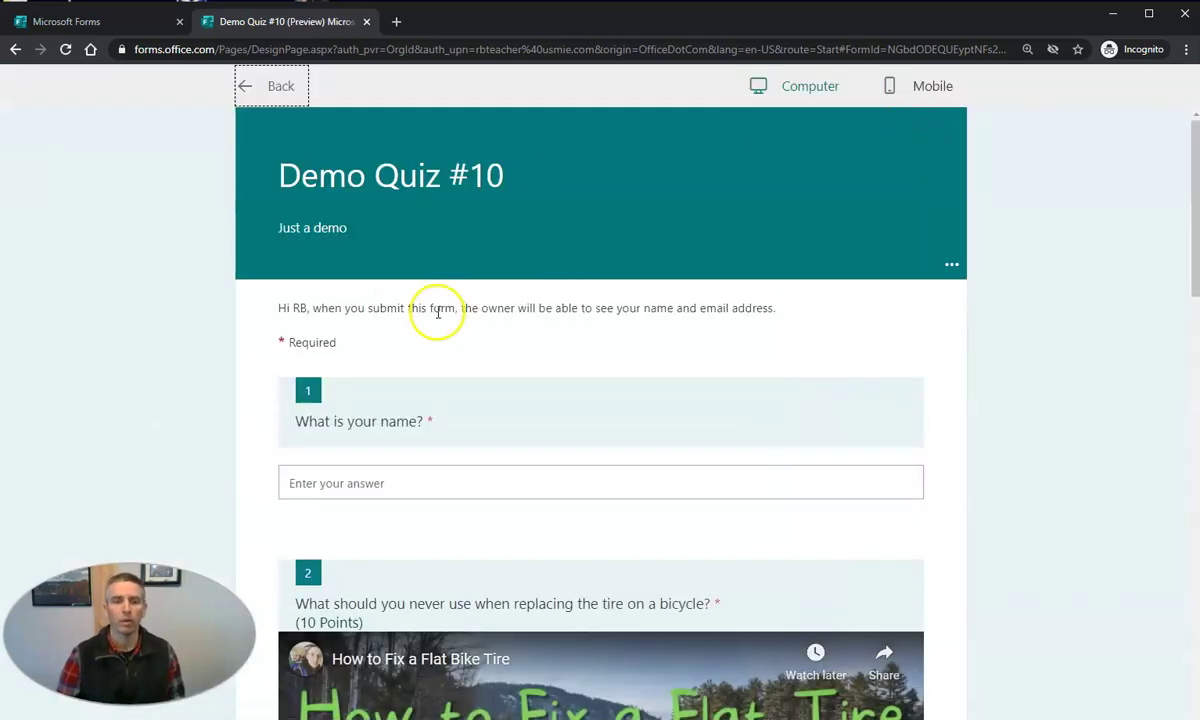
{"action": "scroll", "coordinate": [438, 312], "scroll_direction": "down", "scroll_amount": 1}
{"action": "scroll", "coordinate": [438, 312], "scroll_direction": "down", "scroll_amount": 5}
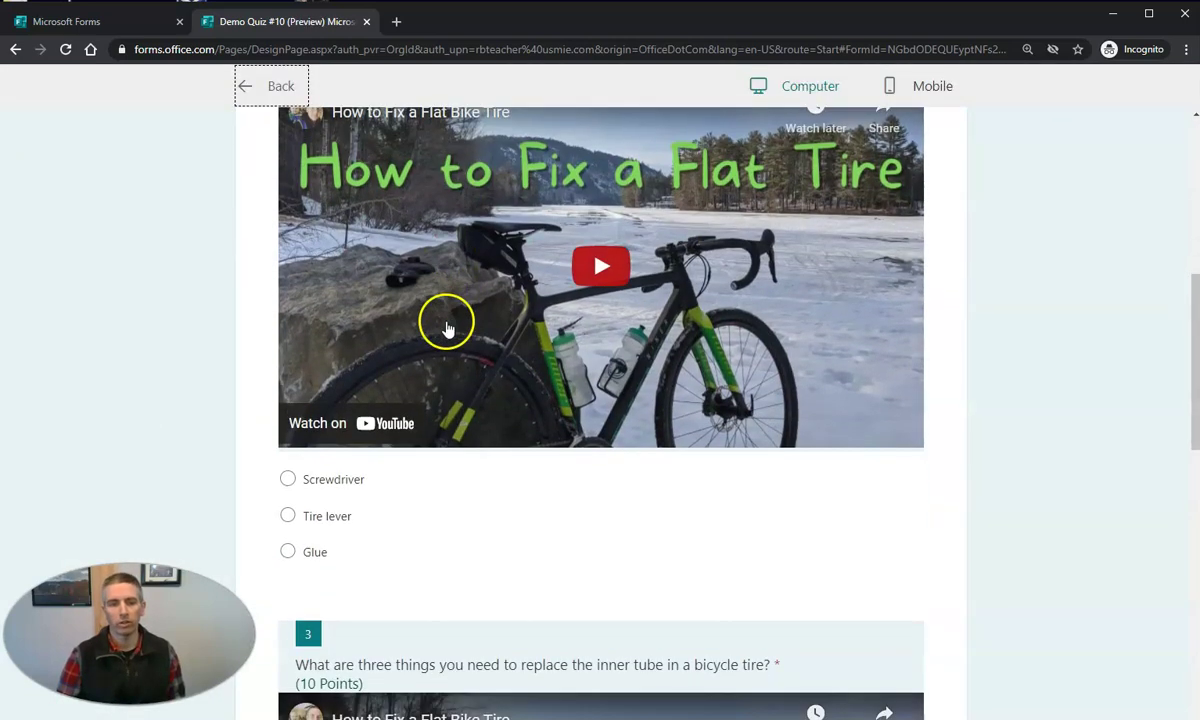
{"action": "scroll", "coordinate": [445, 327], "scroll_direction": "up", "scroll_amount": 2}
{"action": "left_click", "coordinate": [432, 159]}
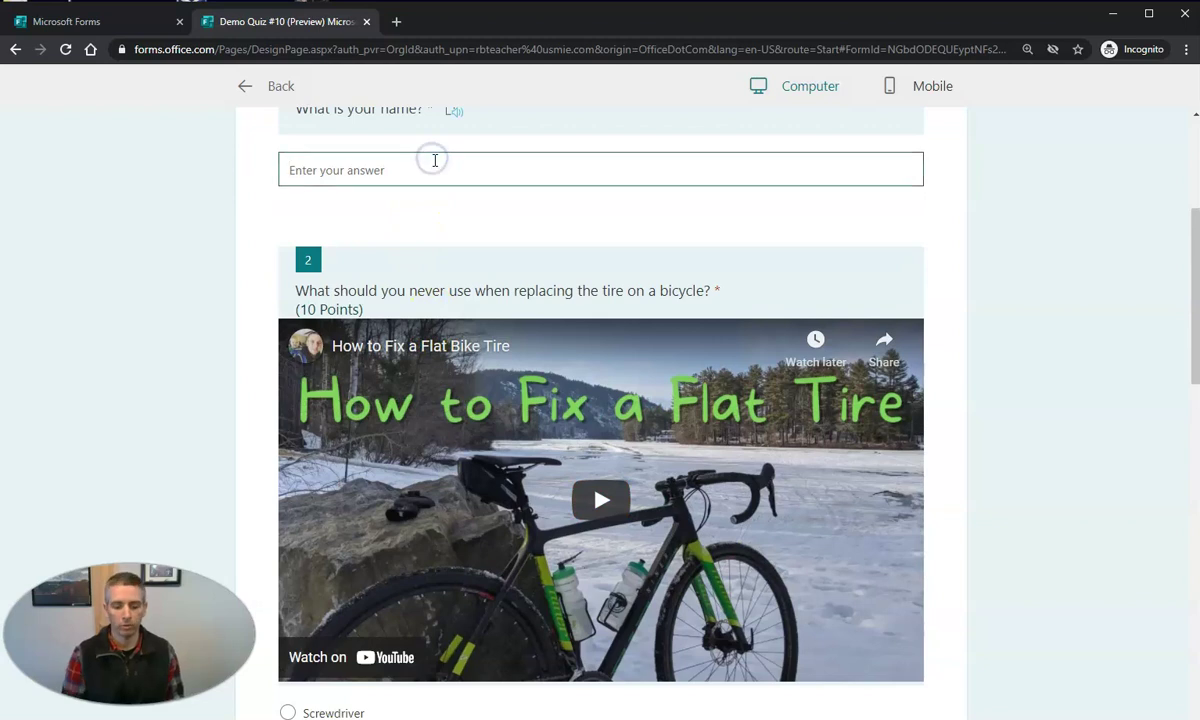
{"action": "scroll", "coordinate": [447, 503], "scroll_direction": "down", "scroll_amount": 5}
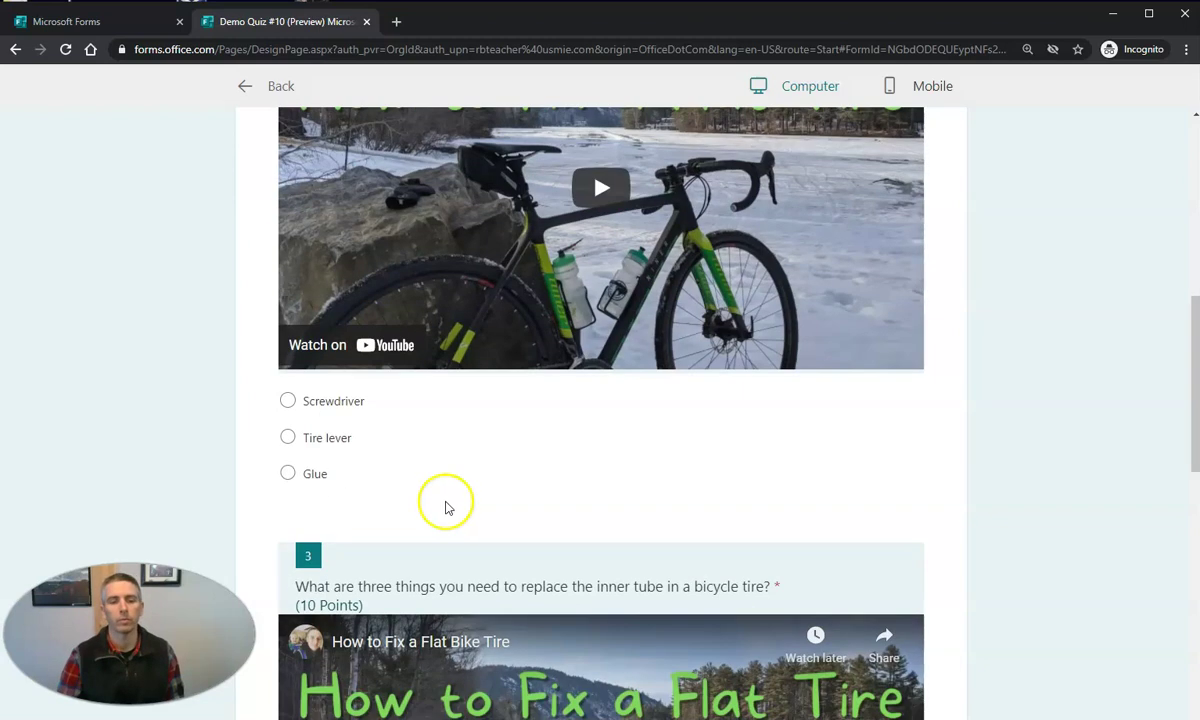
{"action": "left_click", "coordinate": [288, 168]}
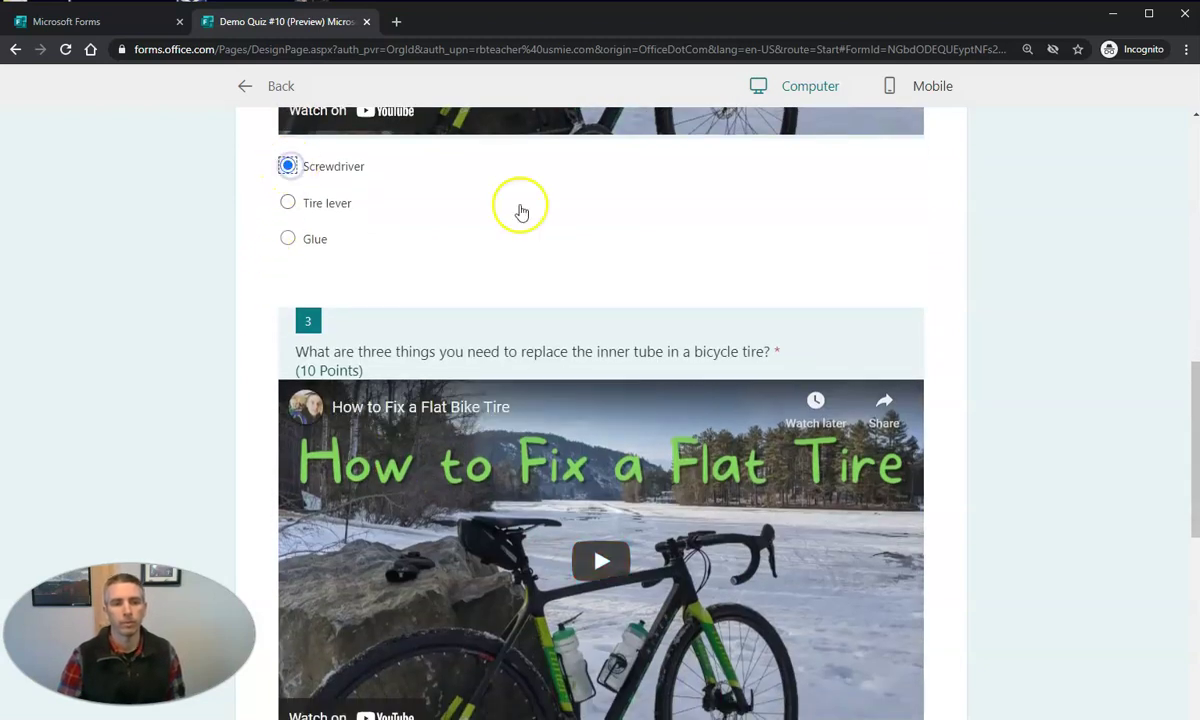
Answer question 3 in the preview with "Tire lever", "New tube" and "Pump" on separate lines
{"action": "scroll", "coordinate": [517, 316], "scroll_direction": "down", "scroll_amount": 7}
{"action": "left_click", "coordinate": [403, 135]}
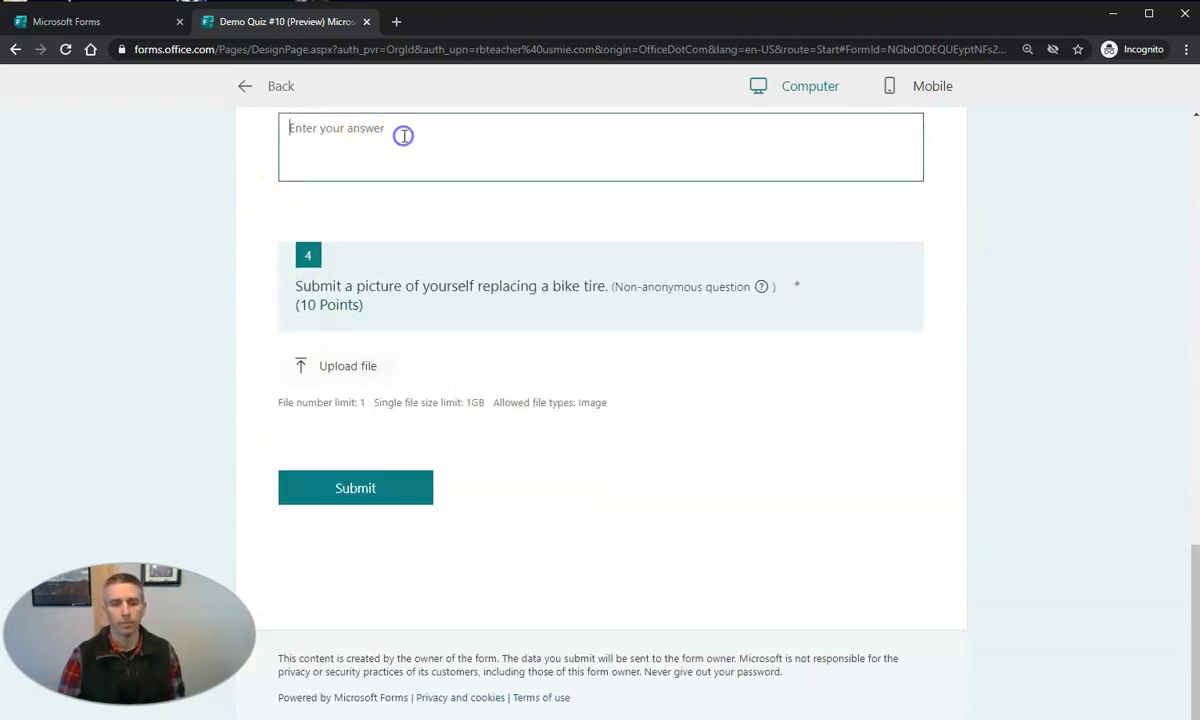
{"action": "type", "text": "Tire lever"}
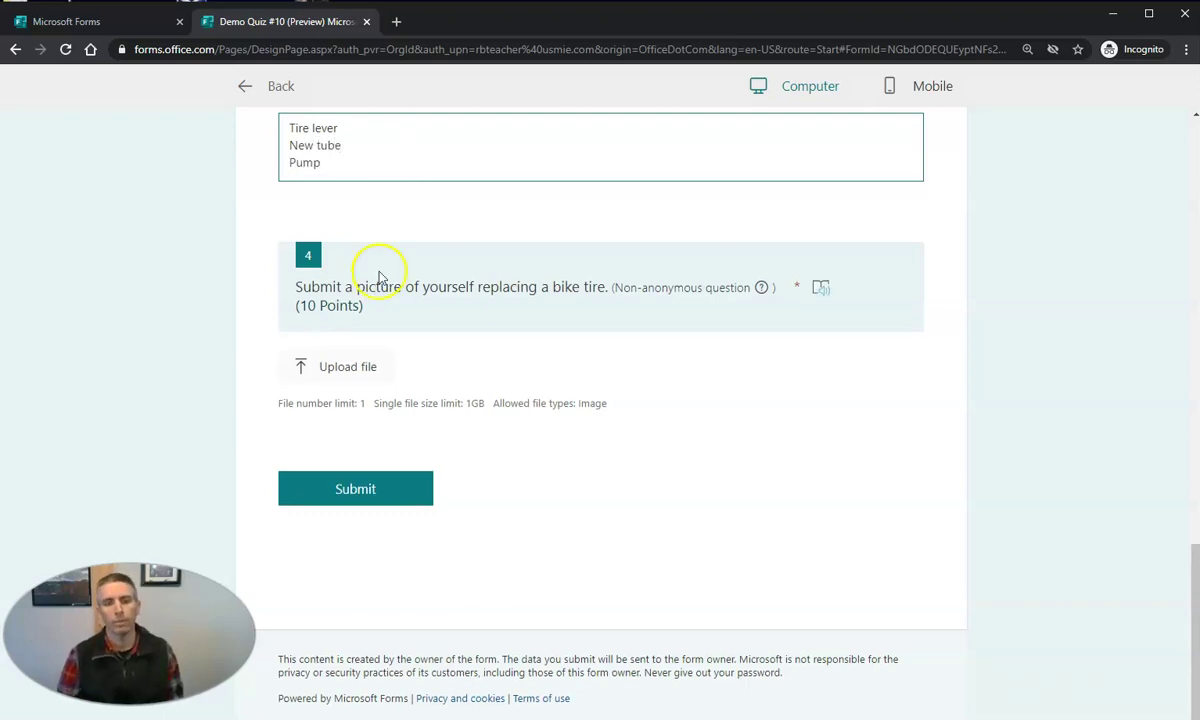
Upload the Dakota Thunder image as the answer to question 4 and submit the quiz response
{"action": "left_click", "coordinate": [345, 370]}
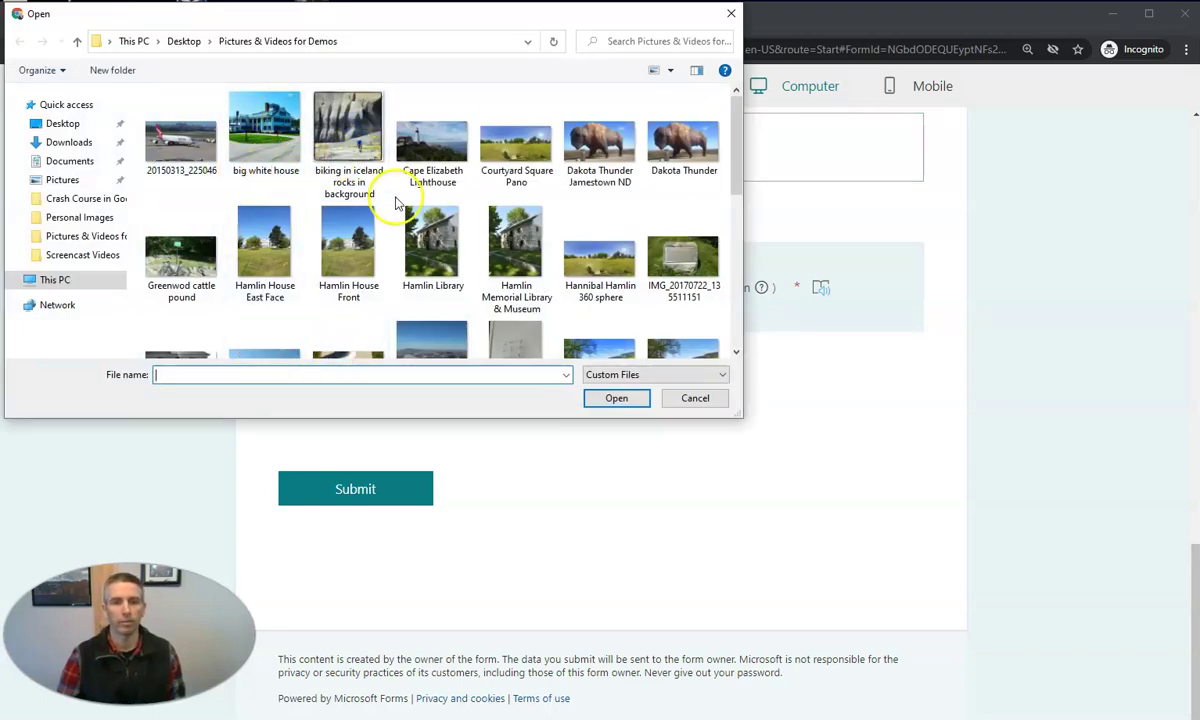
{"action": "left_click", "coordinate": [672, 145]}
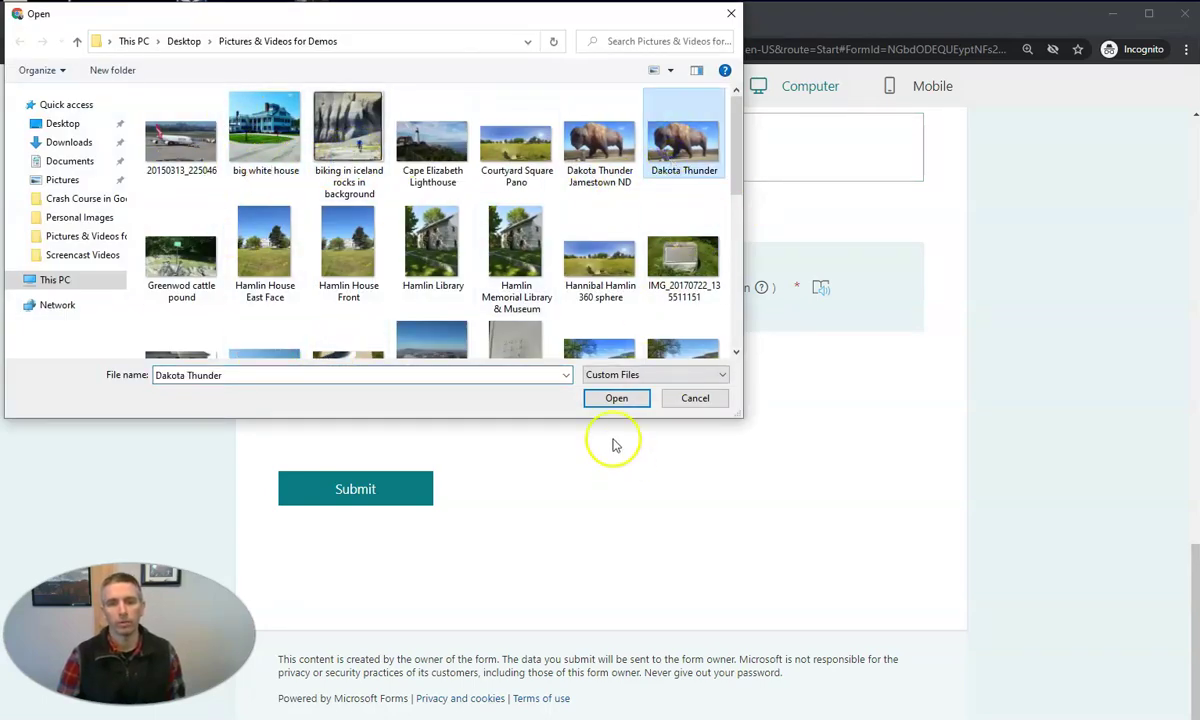
{"action": "left_click", "coordinate": [614, 397]}
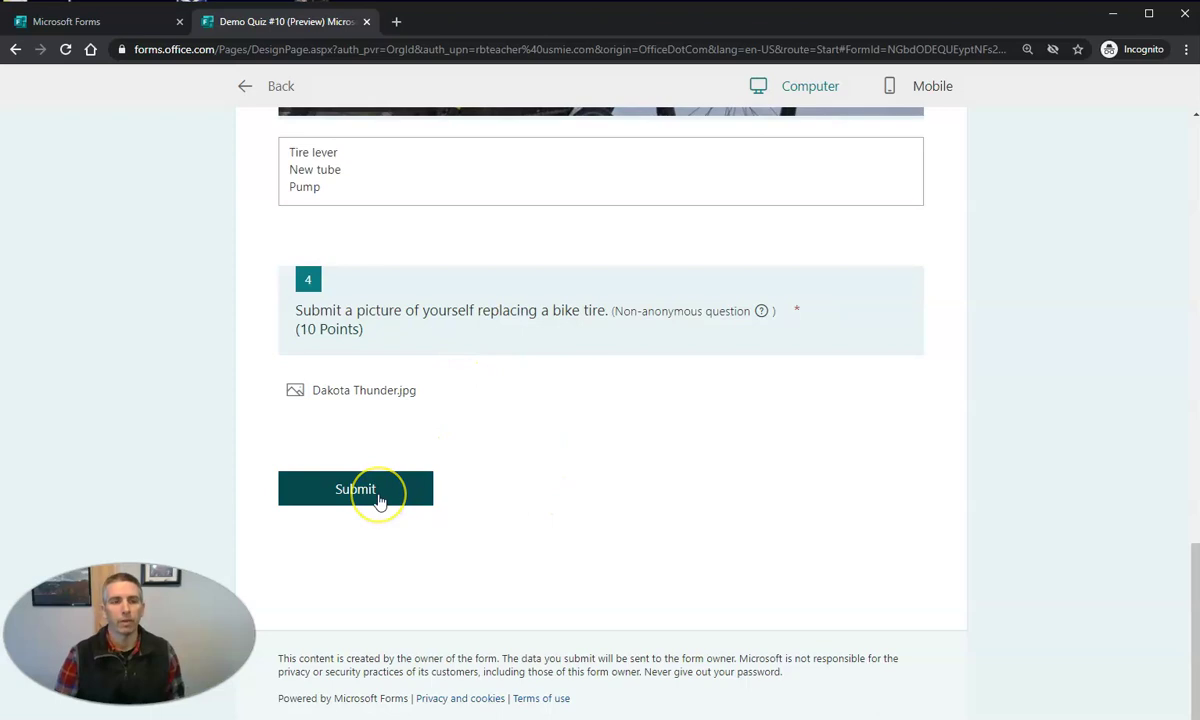
{"action": "left_click", "coordinate": [378, 497]}
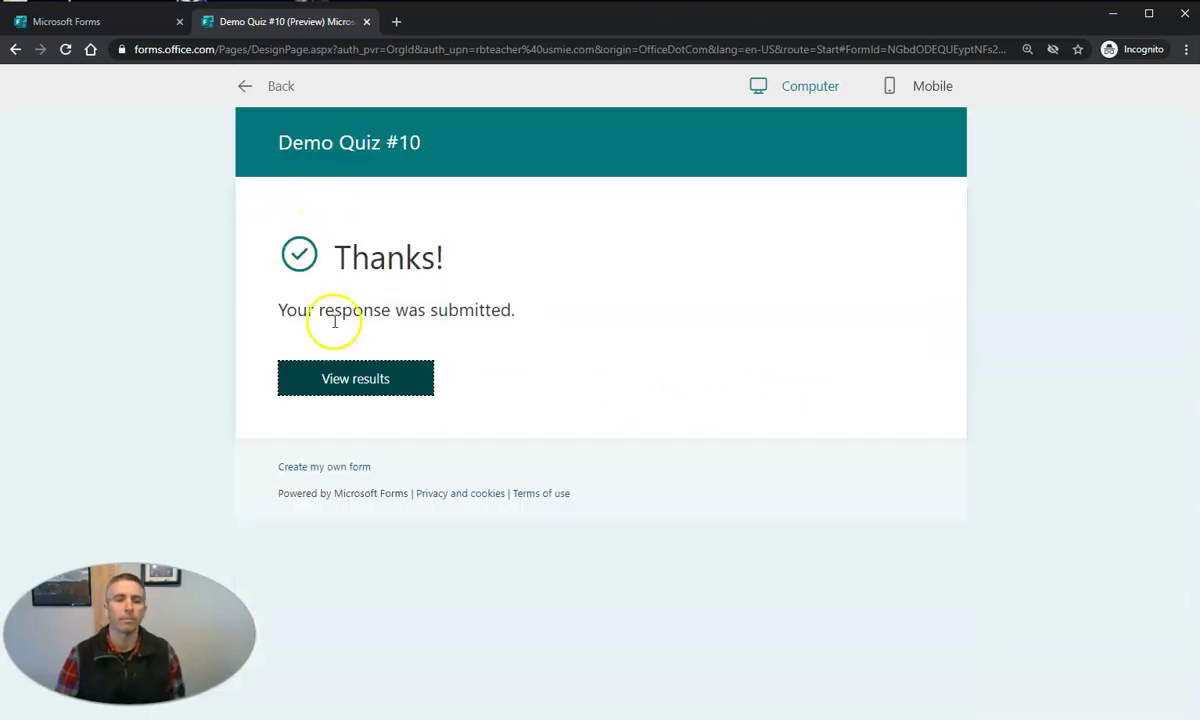
View the submitted quiz's results and examine the total score and the points shown for each question
{"action": "left_click", "coordinate": [367, 392]}
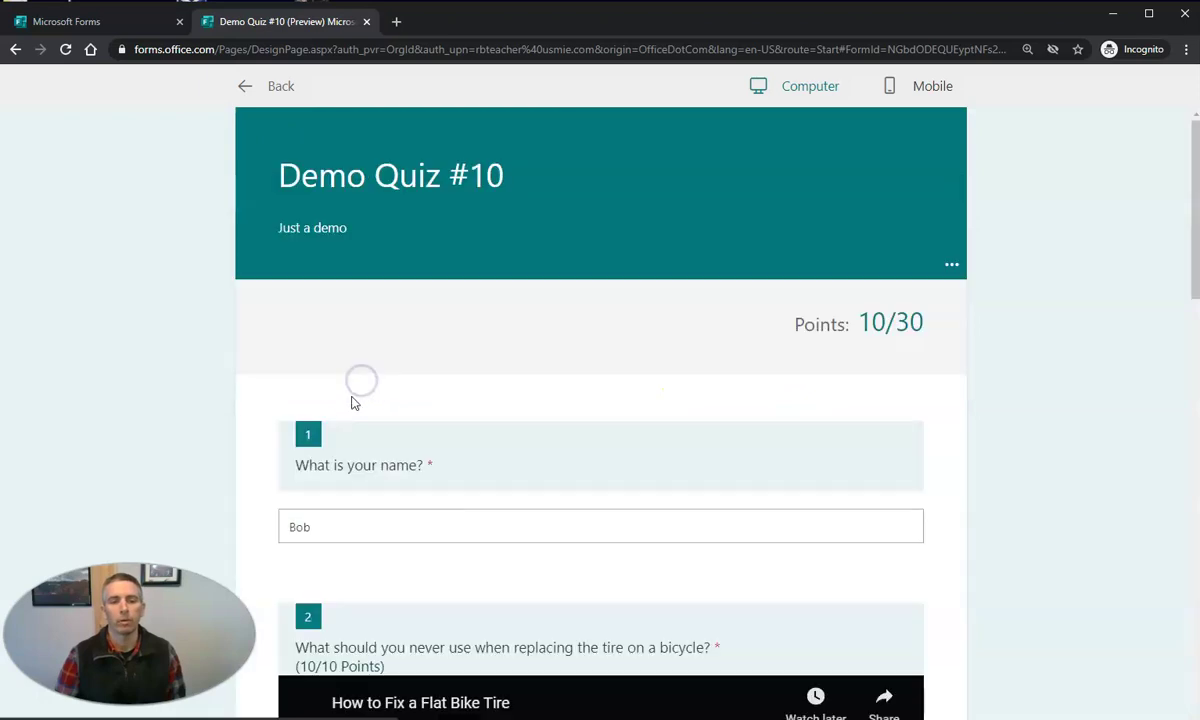
{"action": "scroll", "coordinate": [733, 490], "scroll_direction": "down", "scroll_amount": 3}
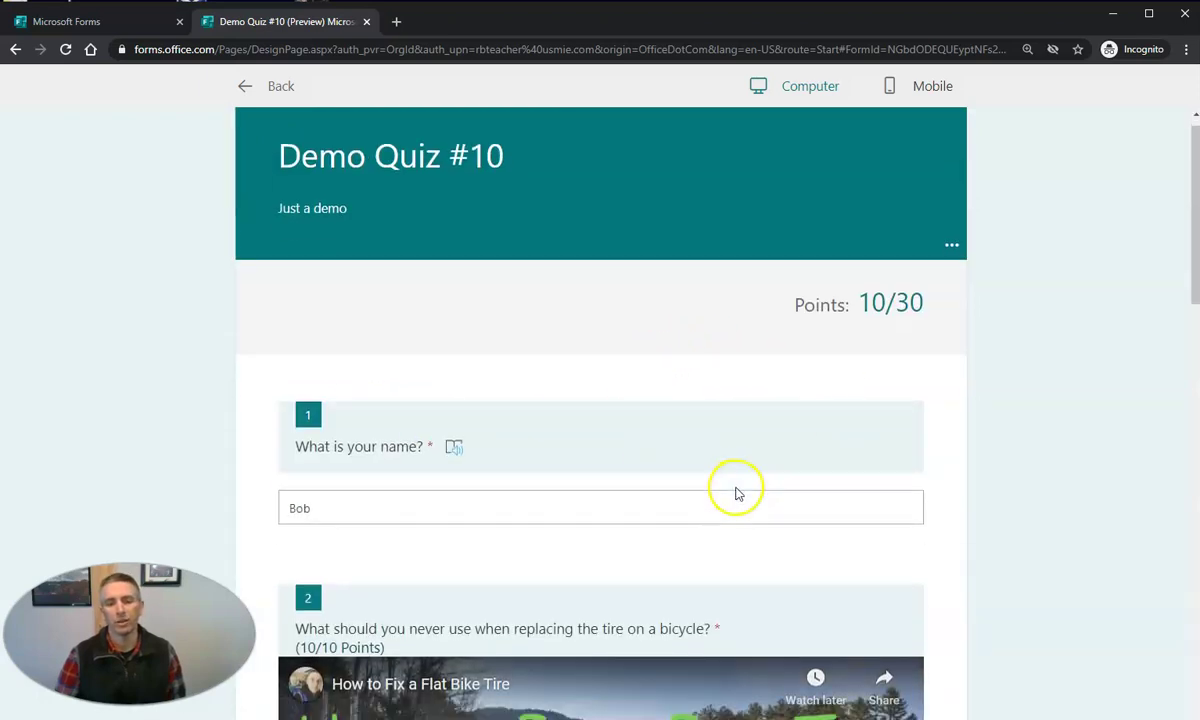
{"action": "scroll", "coordinate": [840, 428], "scroll_direction": "up", "scroll_amount": 3}
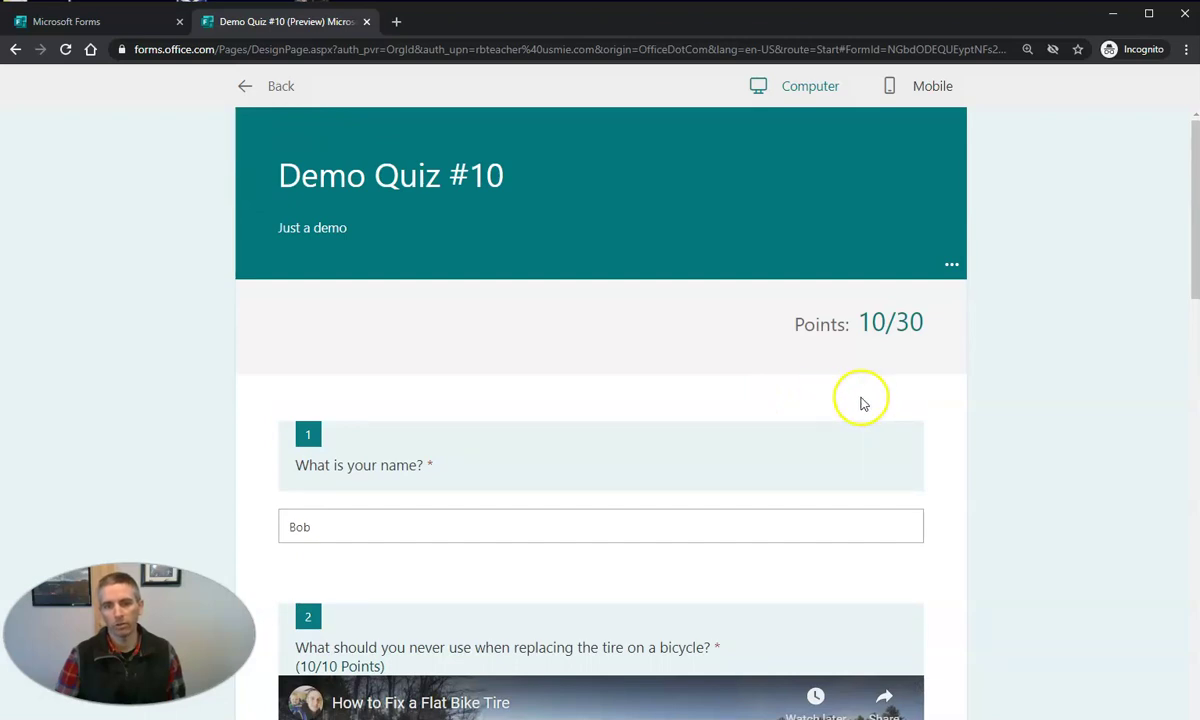
{"action": "scroll", "coordinate": [860, 402], "scroll_direction": "down", "scroll_amount": 3}
{"action": "scroll", "coordinate": [1022, 378], "scroll_direction": "down", "scroll_amount": 3}
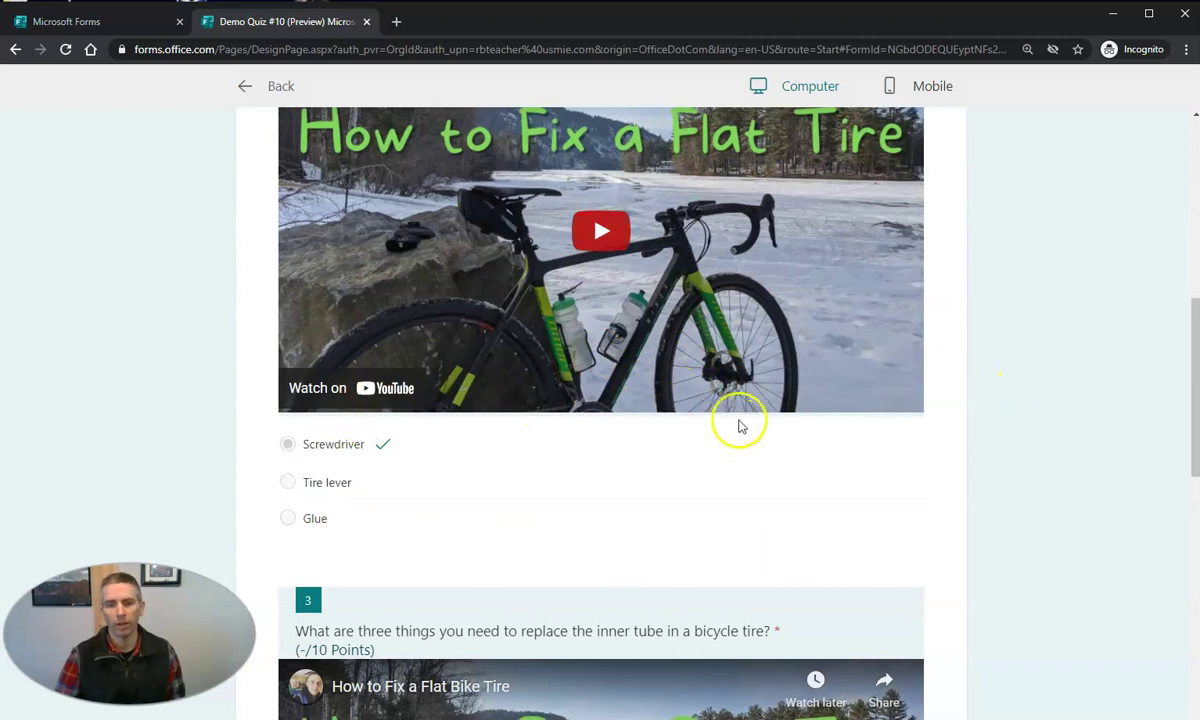
{"action": "scroll", "coordinate": [736, 423], "scroll_direction": "down", "scroll_amount": 7}
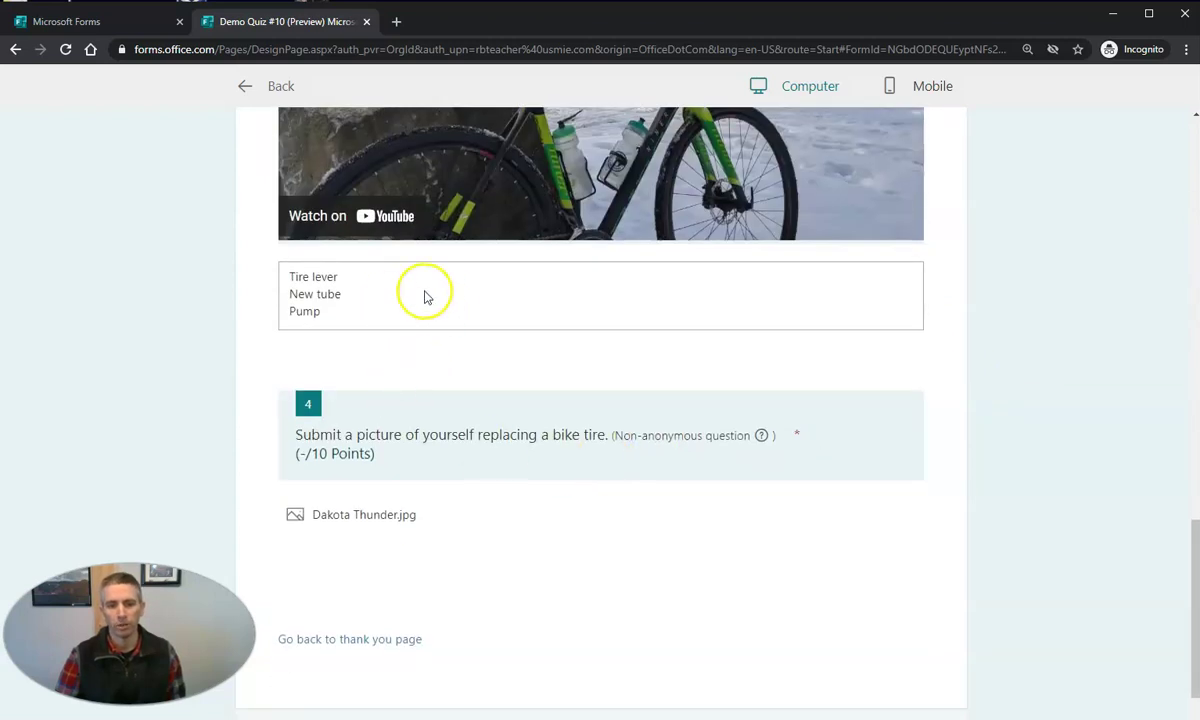
{"action": "scroll", "coordinate": [700, 510], "scroll_direction": "down", "scroll_amount": 1}
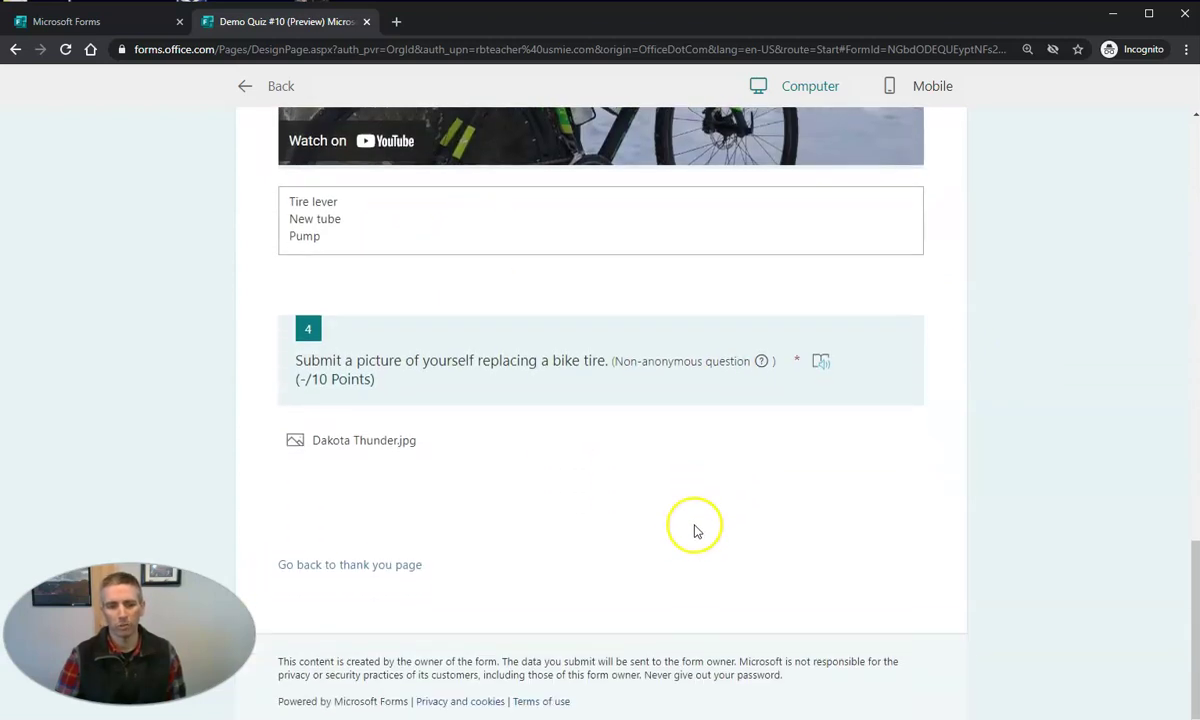
{"action": "scroll", "coordinate": [675, 557], "scroll_direction": "up", "scroll_amount": 10}
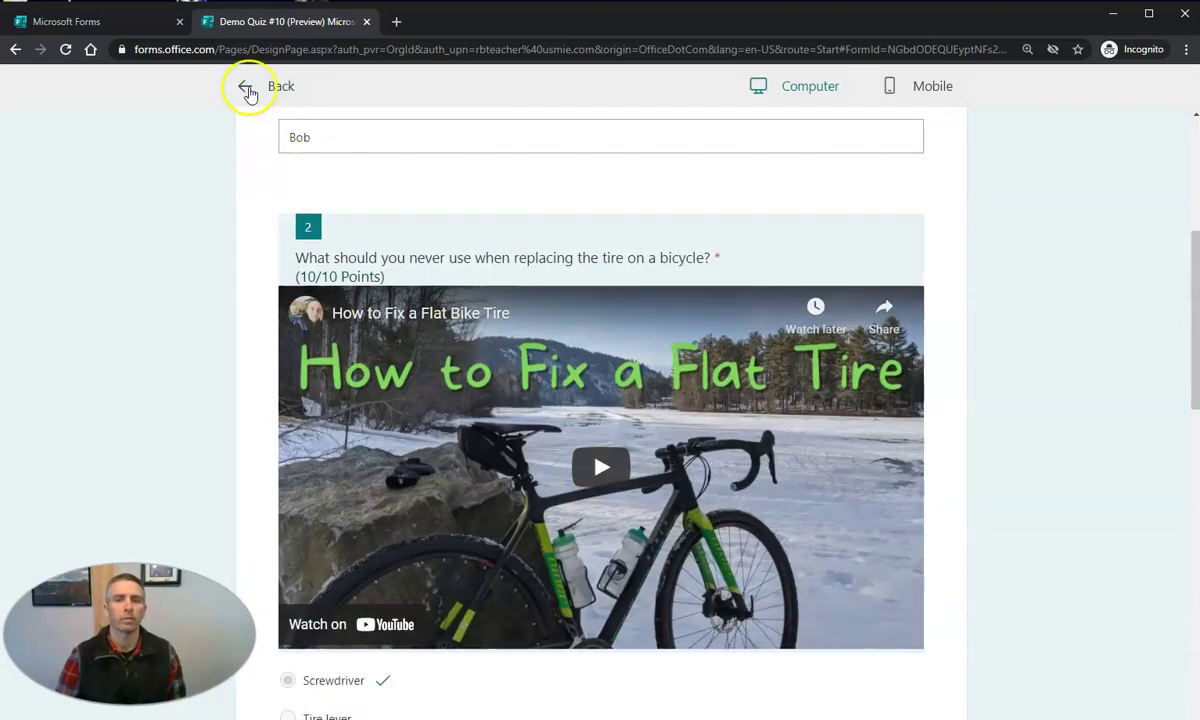
Leave the preview and open the submitted answers from the quiz's responses for review
{"action": "left_click", "coordinate": [246, 86]}
{"action": "left_click", "coordinate": [750, 180]}
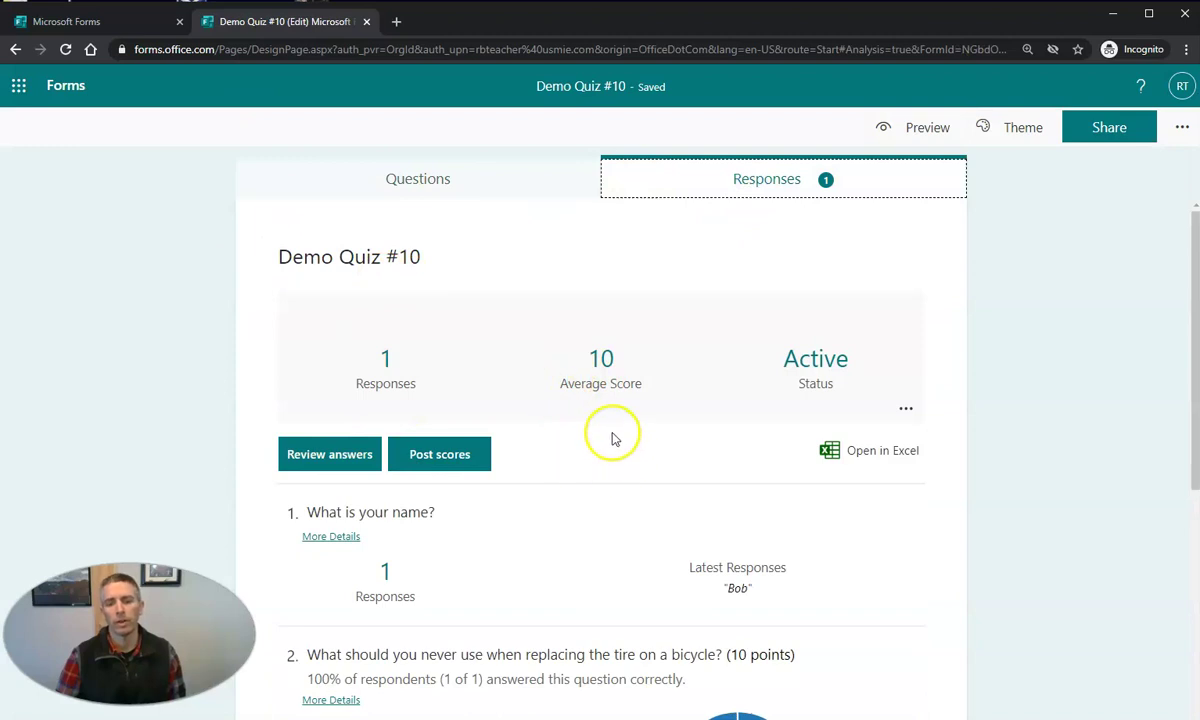
{"action": "scroll", "coordinate": [622, 545], "scroll_direction": "down", "scroll_amount": 1}
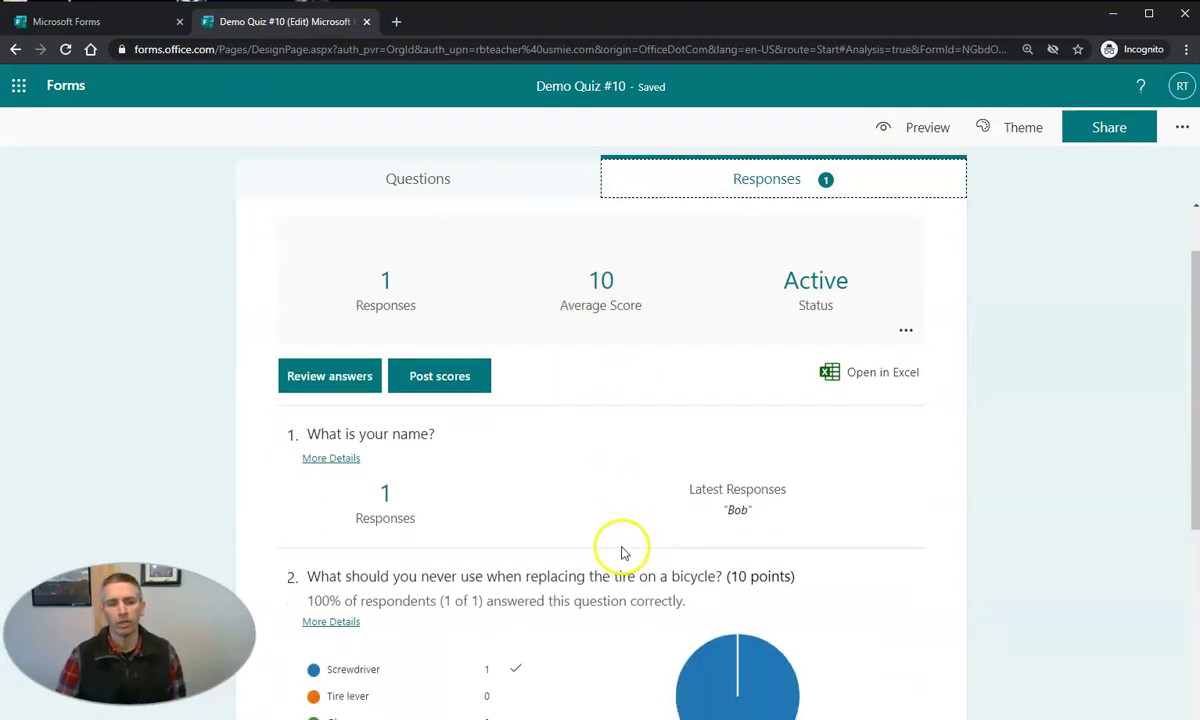
{"action": "left_click", "coordinate": [327, 380]}
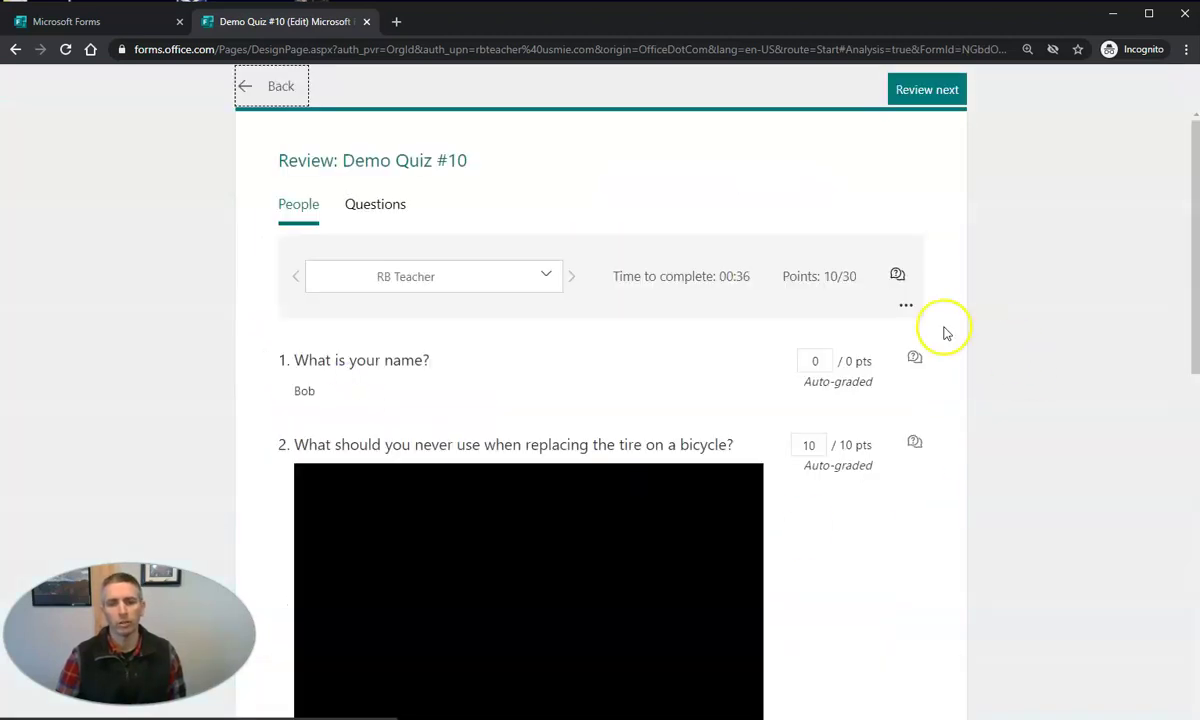
{"action": "scroll", "coordinate": [857, 375], "scroll_direction": "down", "scroll_amount": 3}
{"action": "scroll", "coordinate": [851, 362], "scroll_direction": "up", "scroll_amount": 2}
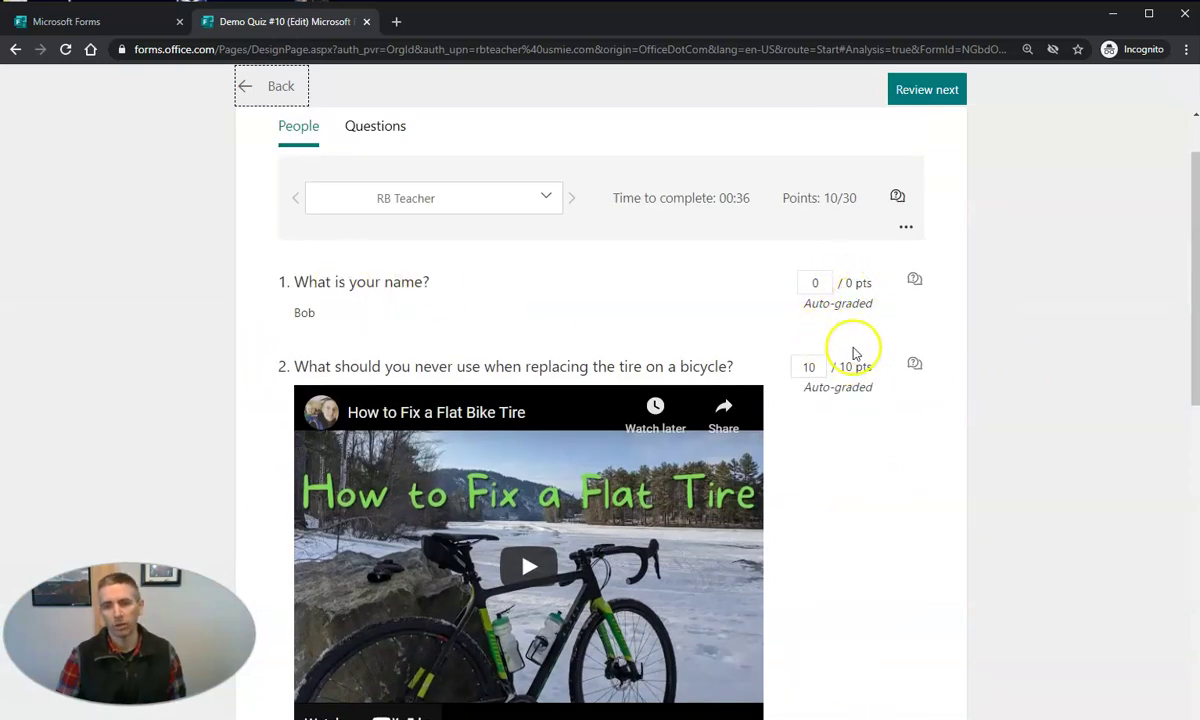
Award 10 points each to the answers for questions 3 and 4 and return to the responses summary
{"action": "scroll", "coordinate": [852, 351], "scroll_direction": "down", "scroll_amount": 5}
{"action": "left_click", "coordinate": [810, 272]}
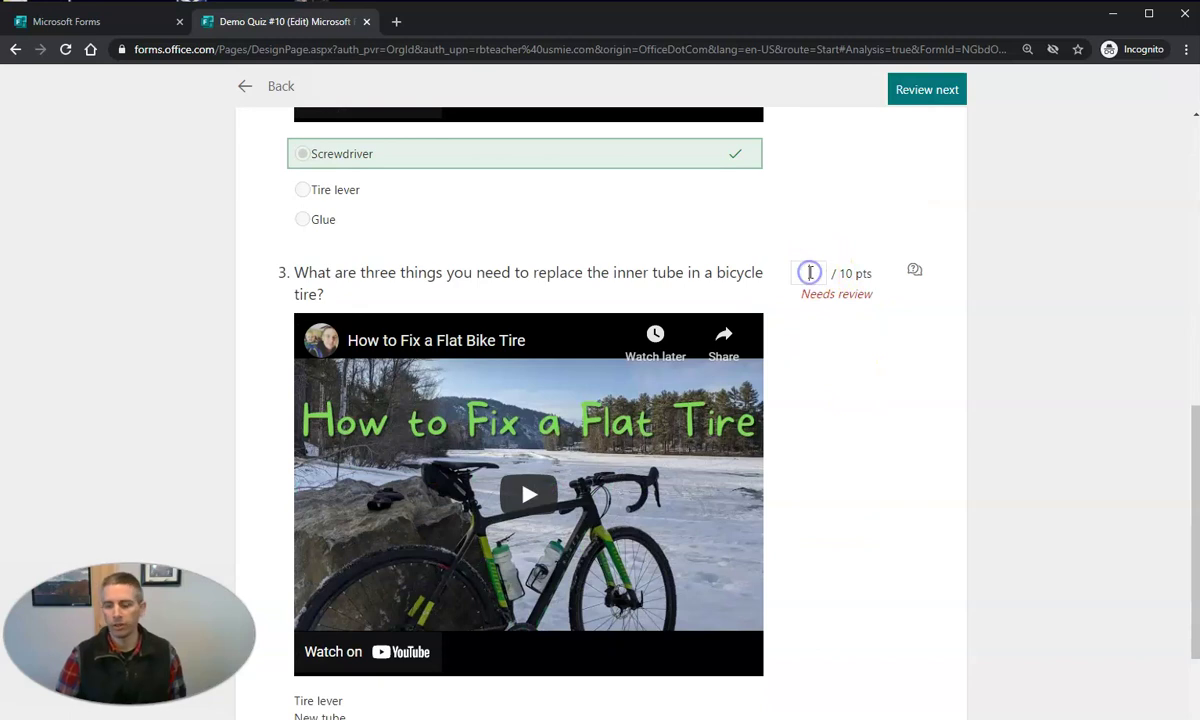
{"action": "scroll", "coordinate": [880, 430], "scroll_direction": "down", "scroll_amount": 2}
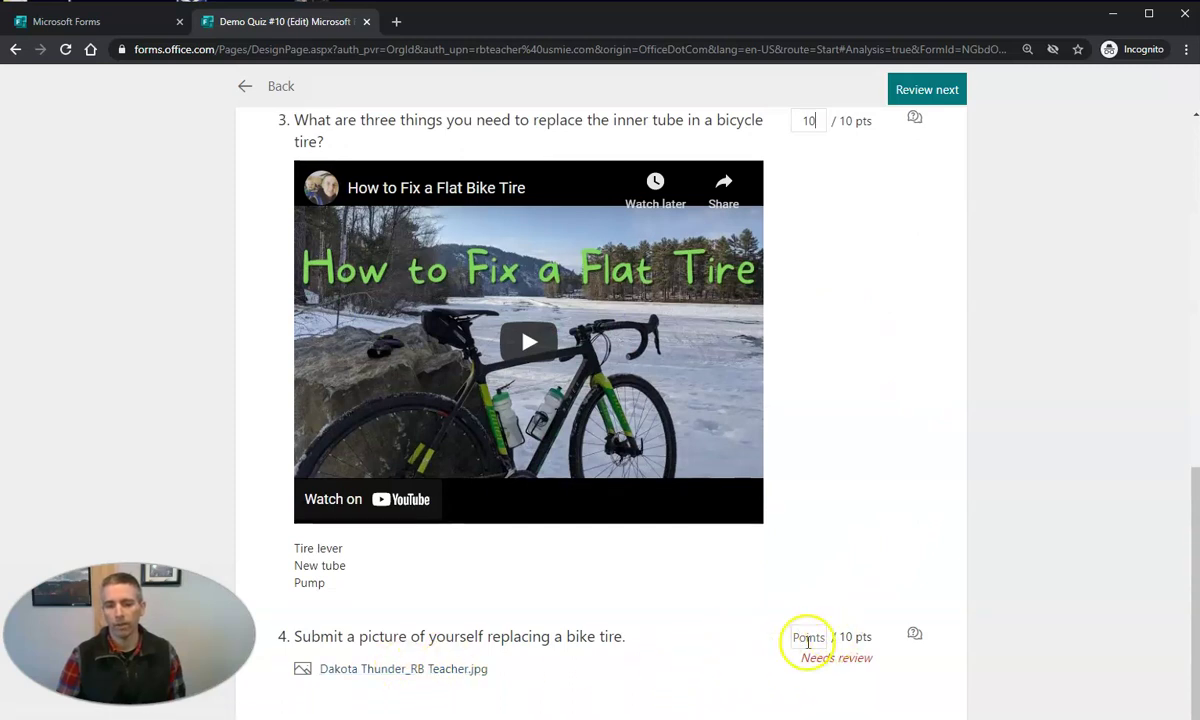
{"action": "left_click", "coordinate": [807, 640]}
{"action": "left_click", "coordinate": [1031, 584]}
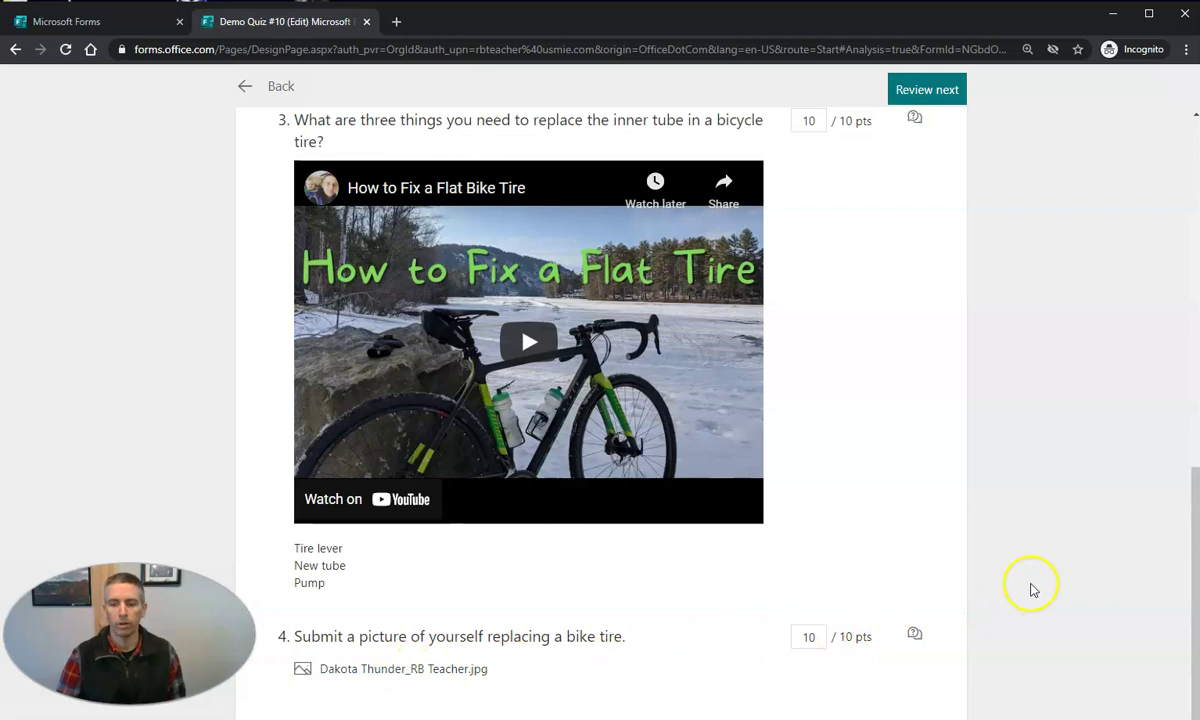
{"action": "scroll", "coordinate": [1044, 503], "scroll_direction": "up", "scroll_amount": 8}
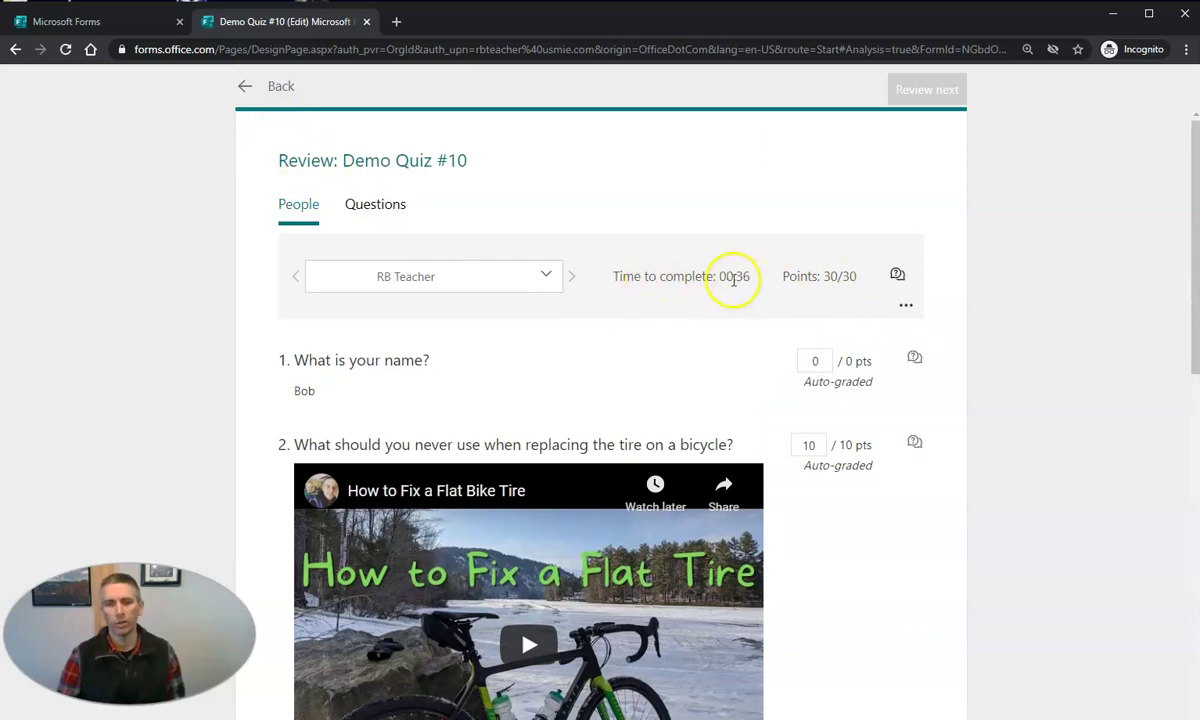
{"action": "left_click", "coordinate": [240, 87]}
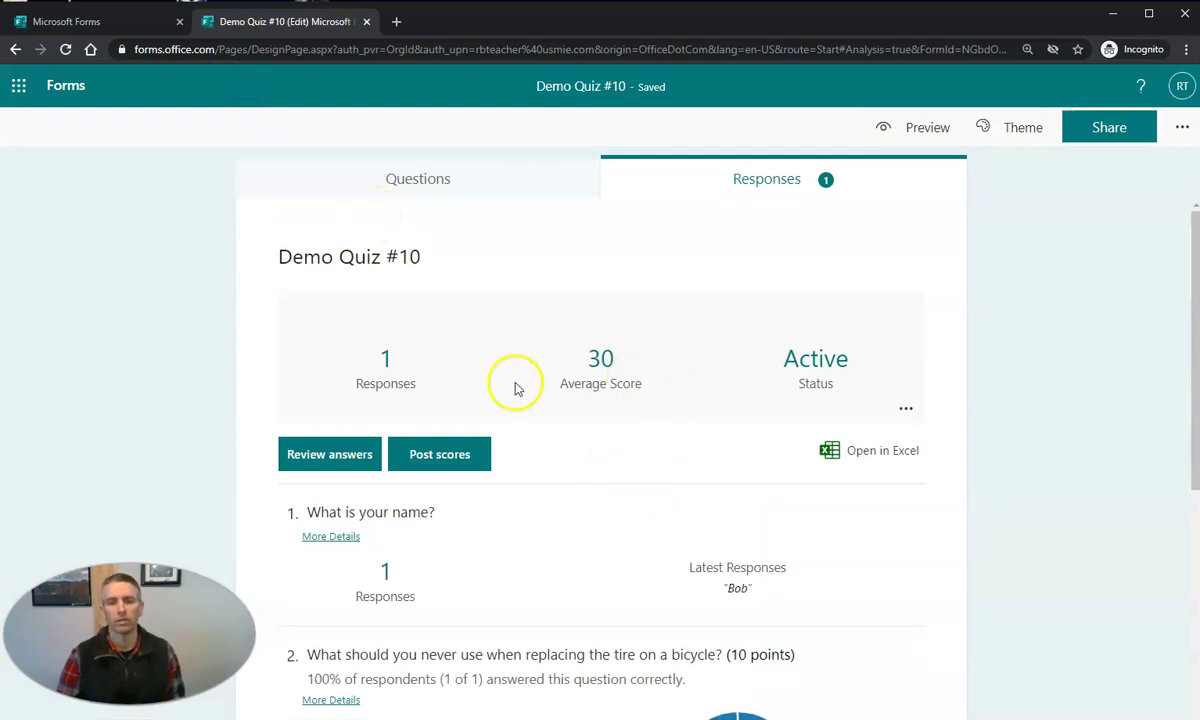
Check the option for opening the responses in Excel and return to the quiz's questions
{"action": "left_click", "coordinate": [880, 452]}
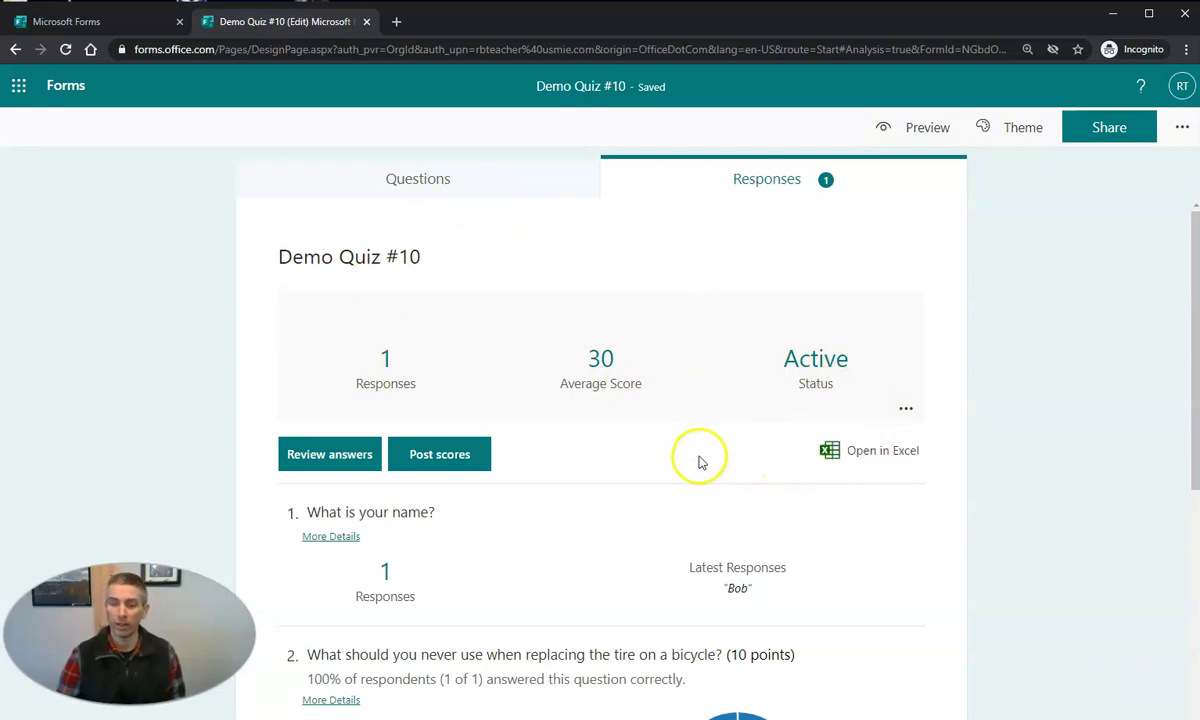
{"action": "left_click", "coordinate": [879, 458]}
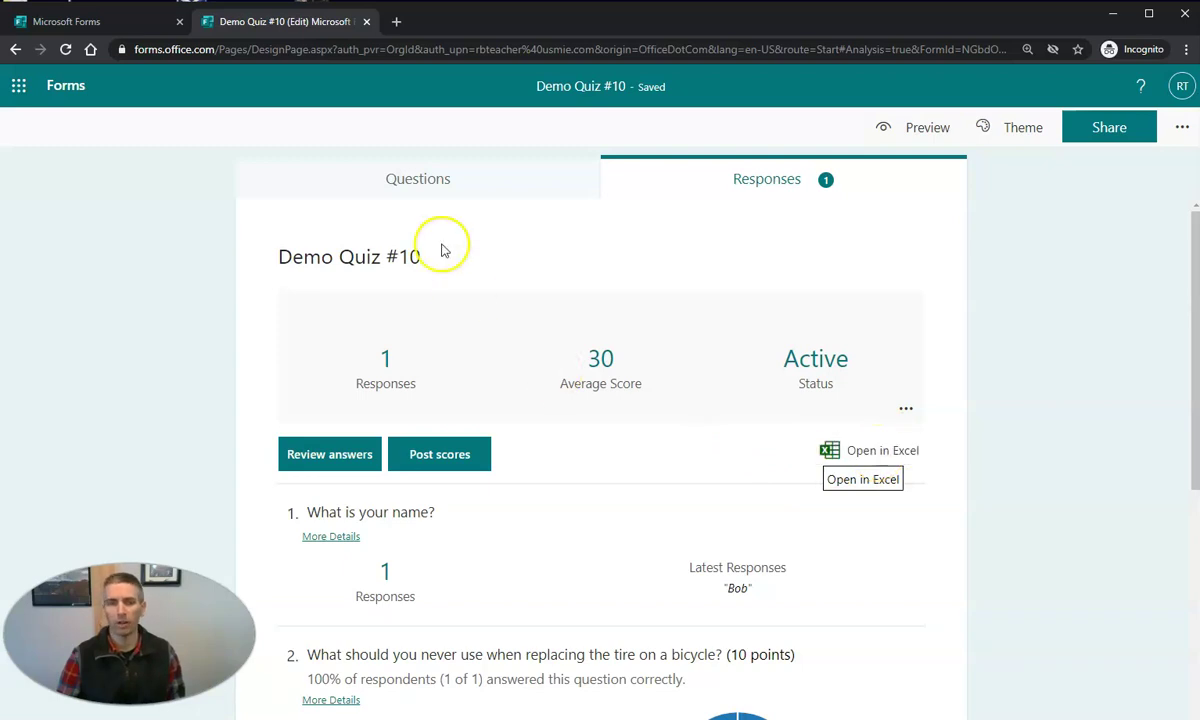
{"action": "left_click", "coordinate": [418, 181]}
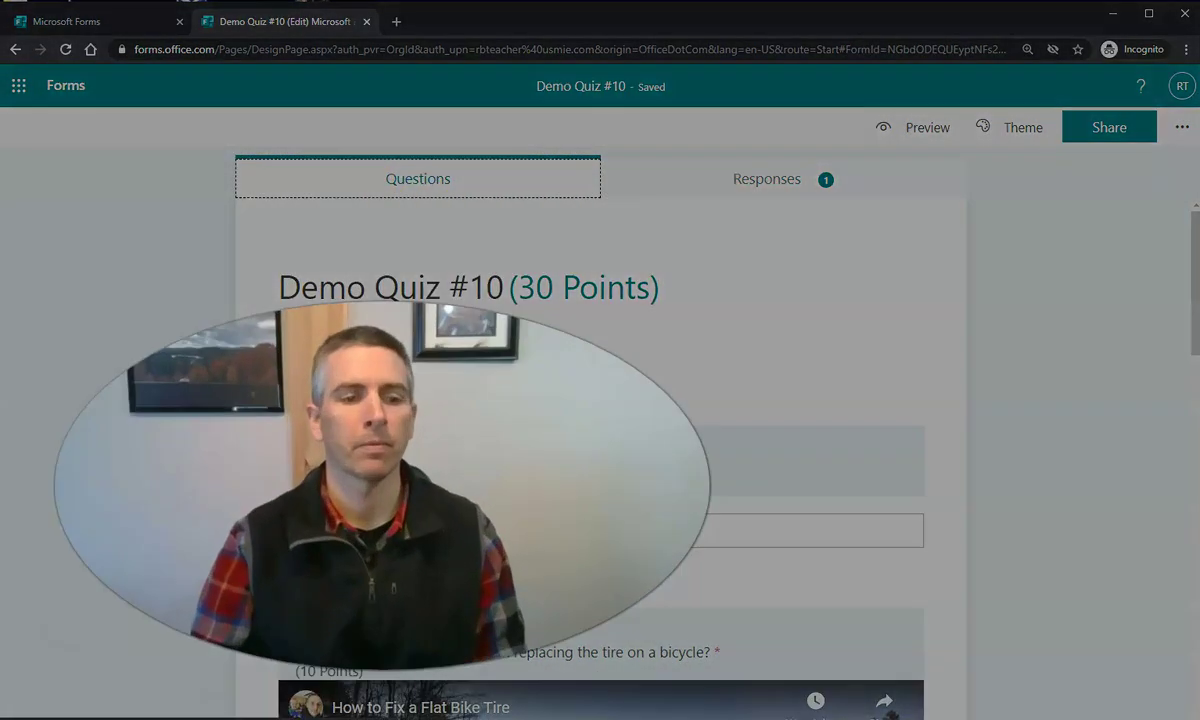